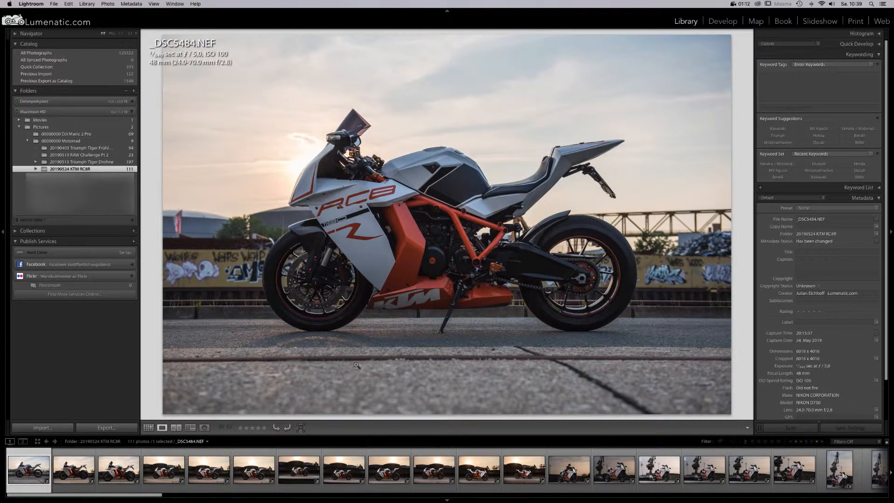
# Try star ratings from one to five on photo _DSC5487.NEF, ending with three stars.
pyautogui.click(174, 473)
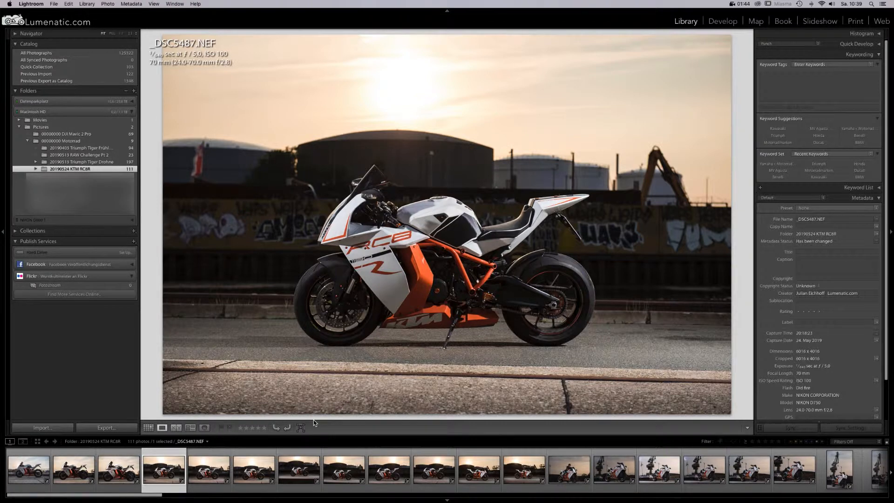
pyautogui.press('1')
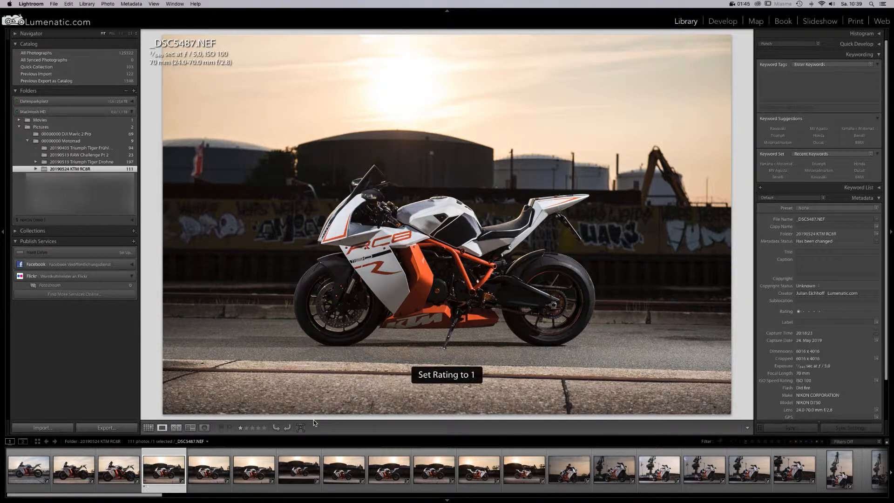
pyautogui.press('2')
pyautogui.press('3')
pyautogui.press('4')
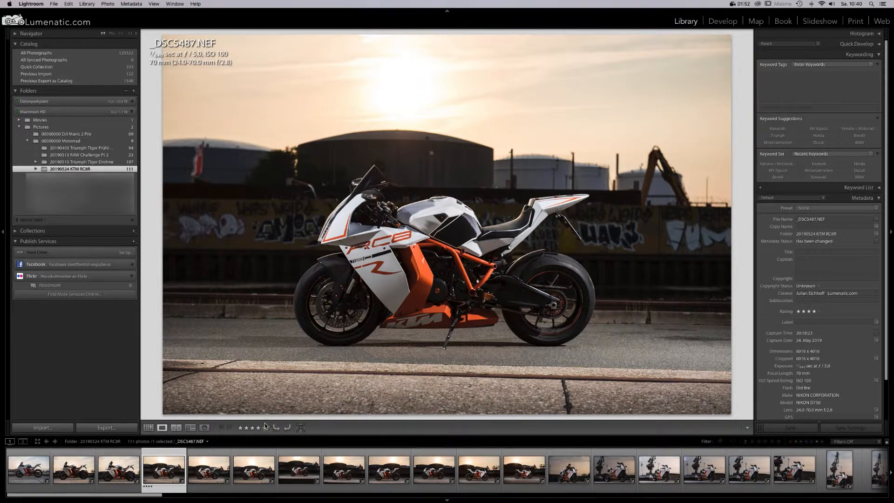
pyautogui.press('5')
pyautogui.press('3')
# Cycle the colour label of _DSC5487.NEF through the four label options, ending on blue, and clear its star rating.
pyautogui.press('6')
pyautogui.press('7')
pyautogui.press('8')
pyautogui.press('9')
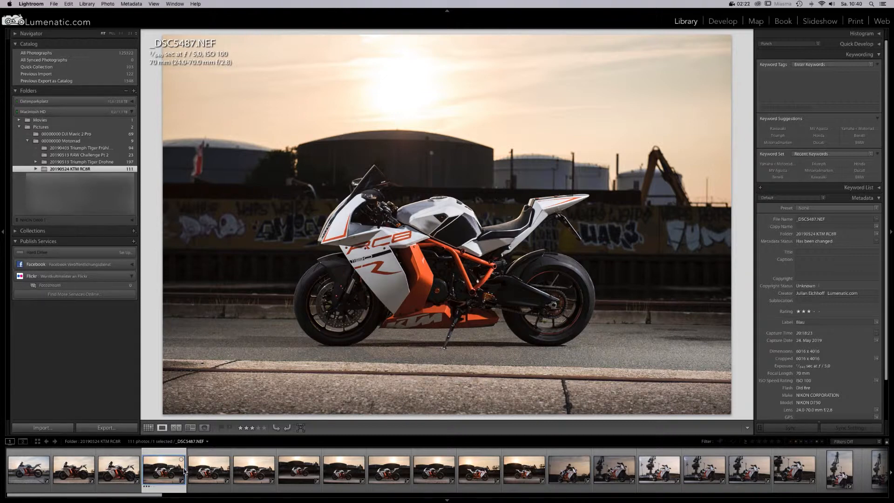
pyautogui.press('0')
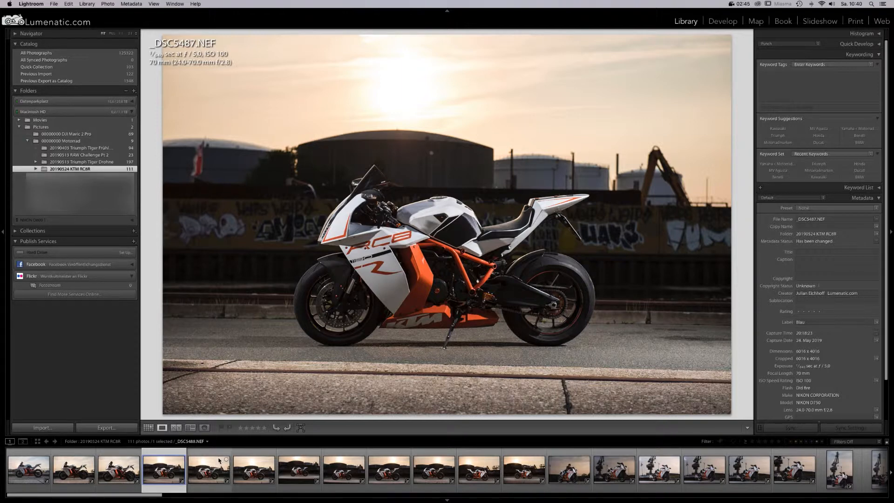
# Try the pick flag and the reject flag on _DSC5487.NEF, removing each one again.
pyautogui.press('p')
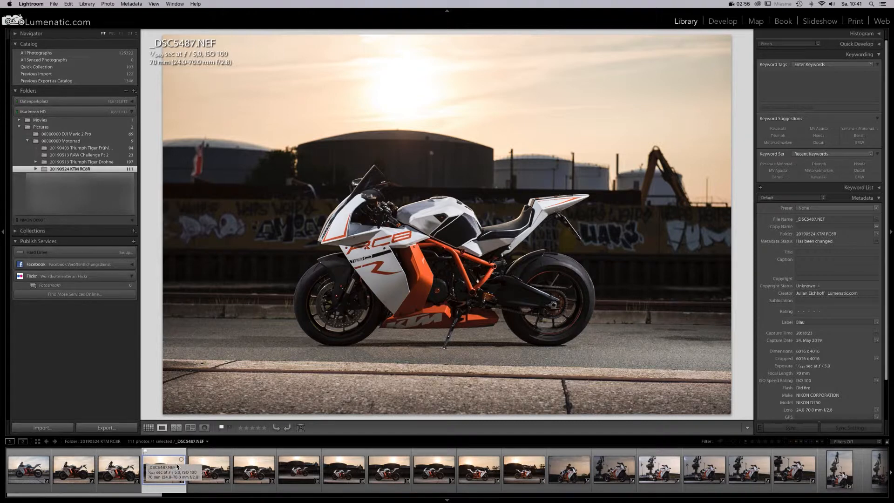
pyautogui.click(145, 457)
pyautogui.press('x')
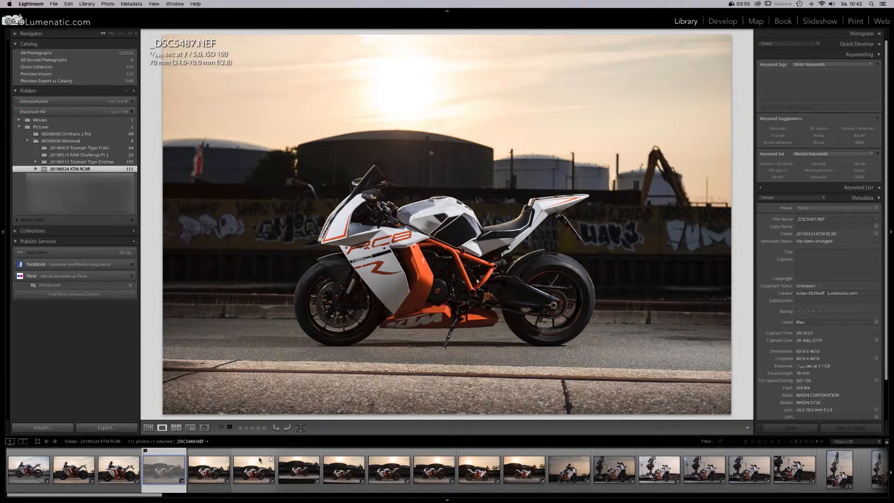
pyautogui.click(145, 451)
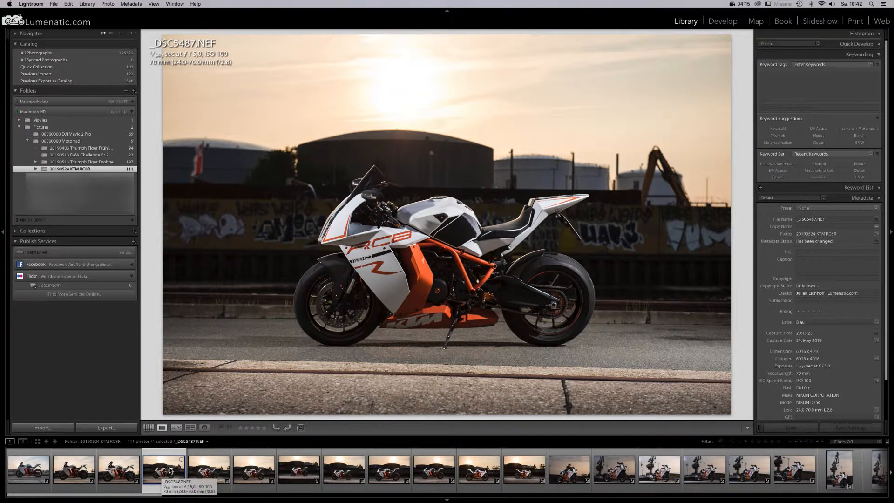
# Try a three-star rating and a reject flag on photo _DSC5484.NEF, clearing both again.
pyautogui.click(35, 471)
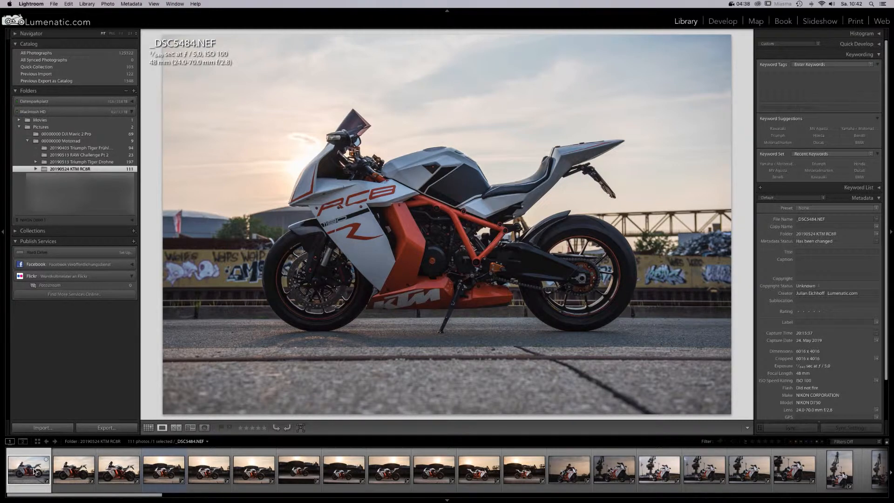
pyautogui.press('3')
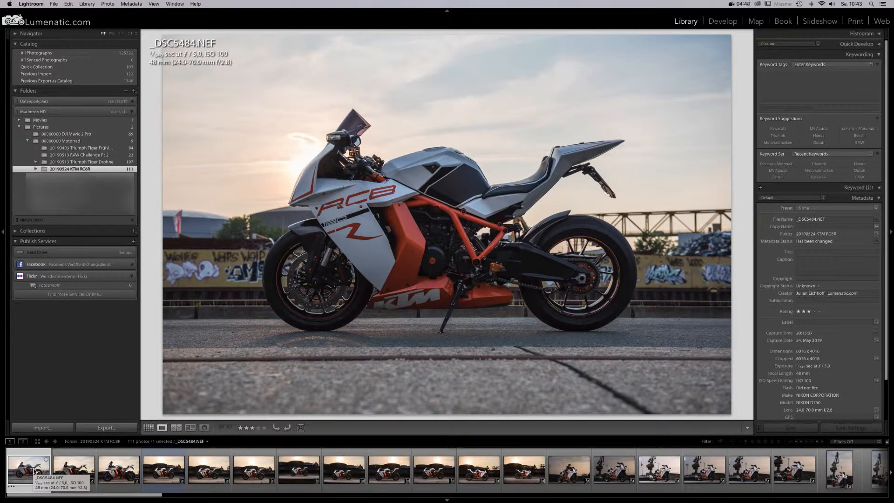
pyautogui.press('3')
pyautogui.press('x')
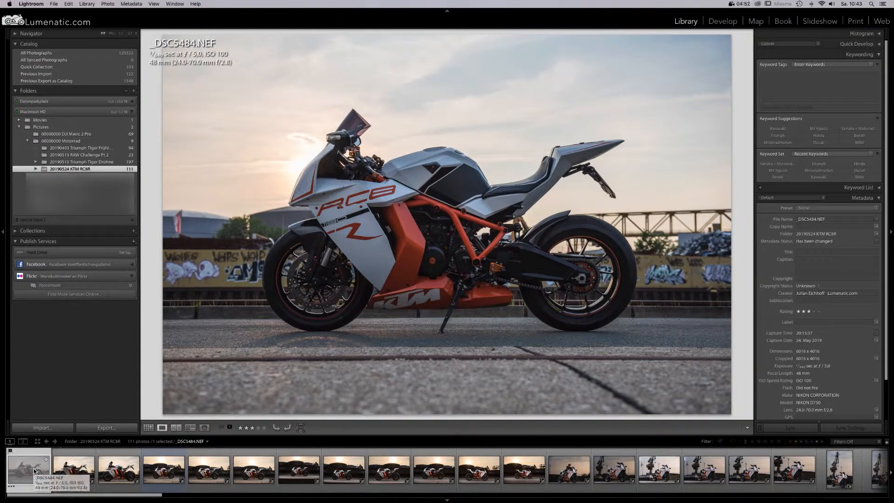
pyautogui.press('0')
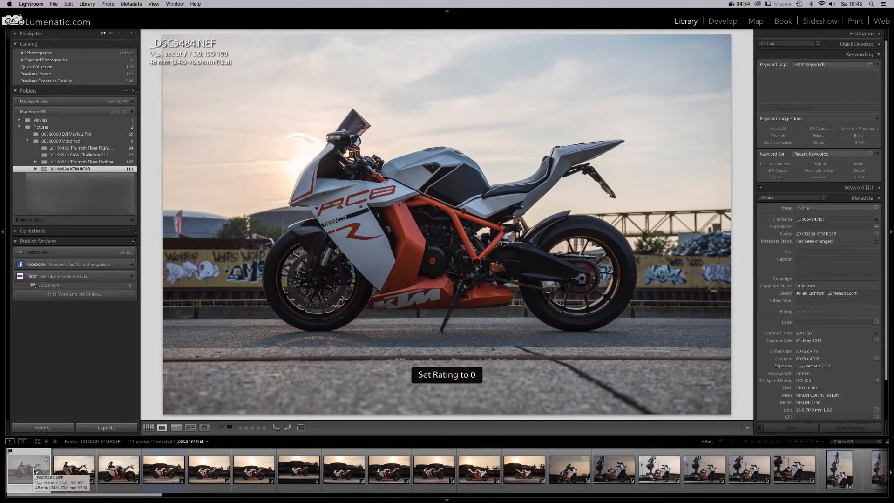
pyautogui.press('u')
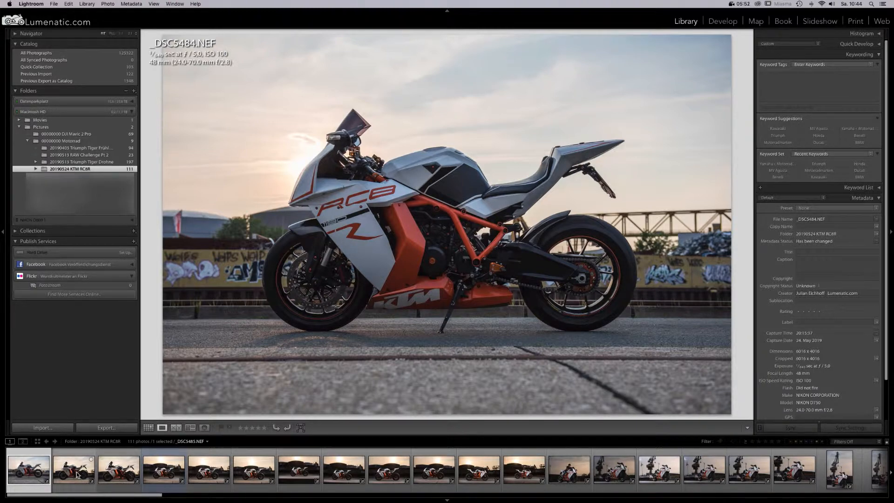
# Rate photos _DSC5484, _DSC5485 and _DSC5487 three stars and reject _DSC5486 and _DSC5488.
pyautogui.press('3')
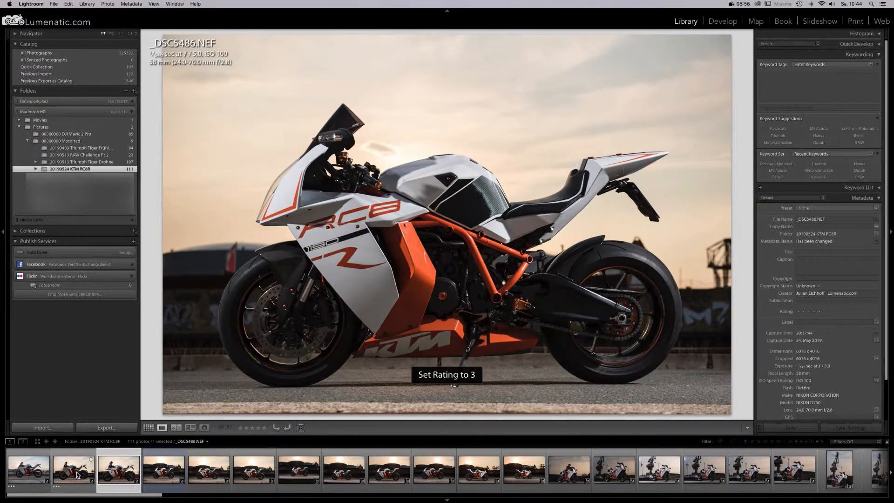
pyautogui.press('x')
pyautogui.press('3')
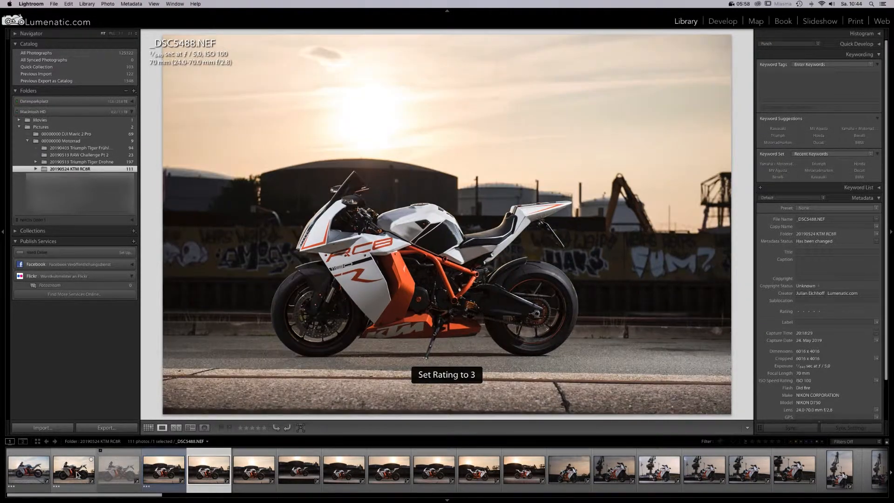
pyautogui.press('x')
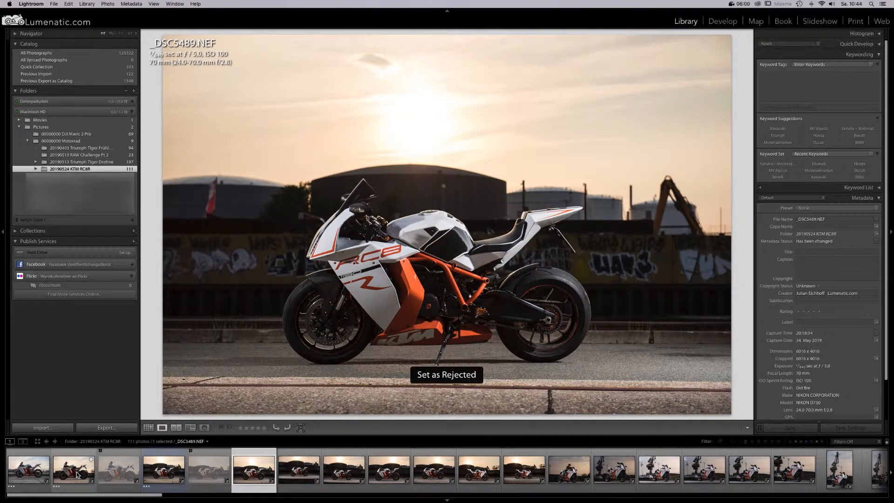
# Rate photos _DSC5489 and _DSC5490 three stars and reject _DSC5491 through _DSC5493.
pyautogui.press('3')
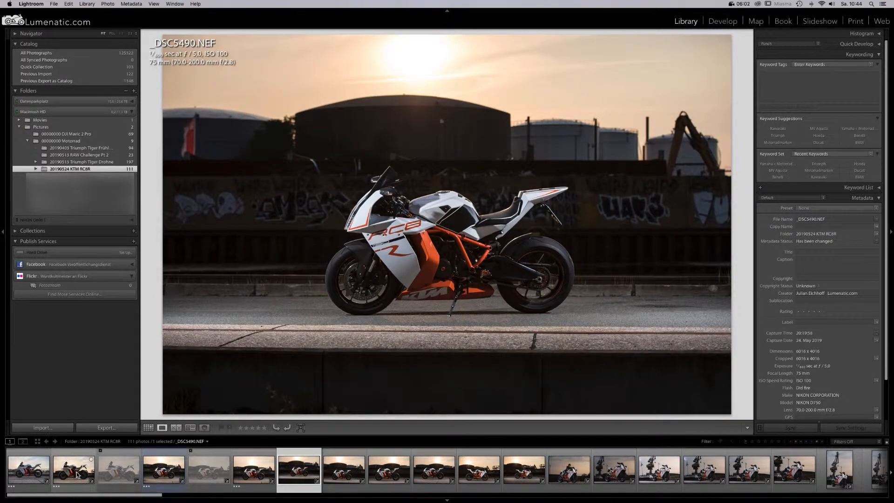
pyautogui.press('3')
pyautogui.press('x')
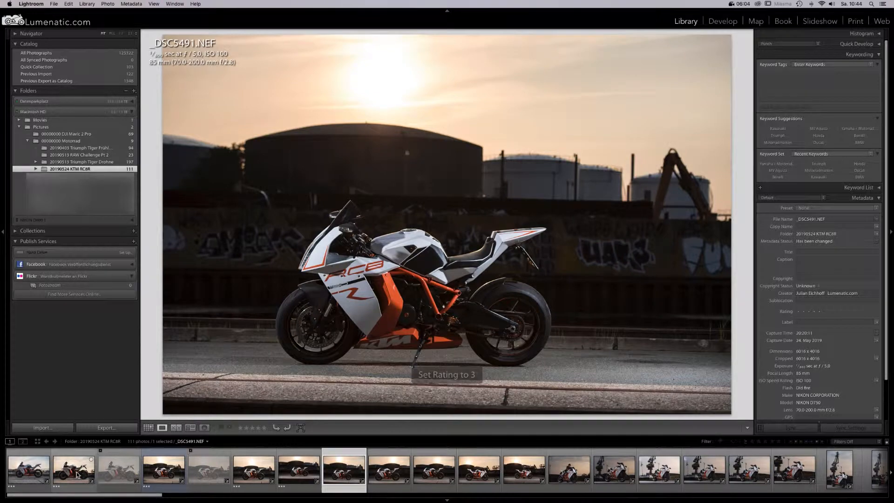
pyautogui.press('x')
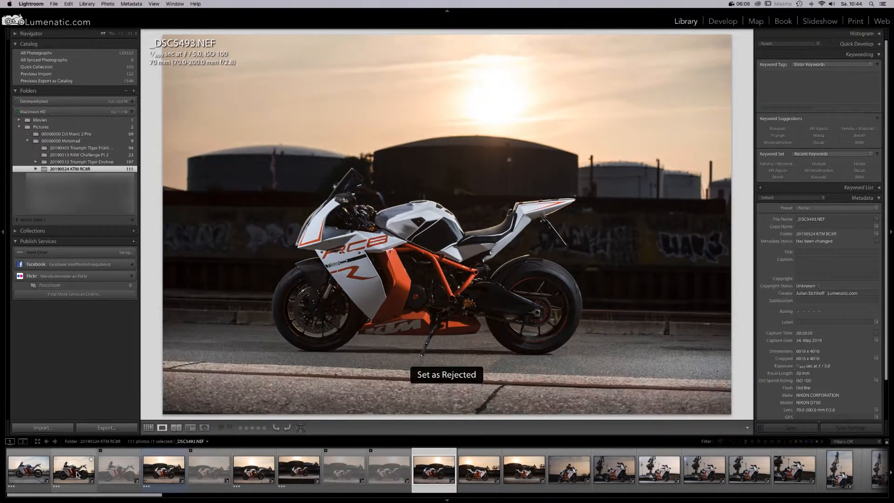
pyautogui.press('x')
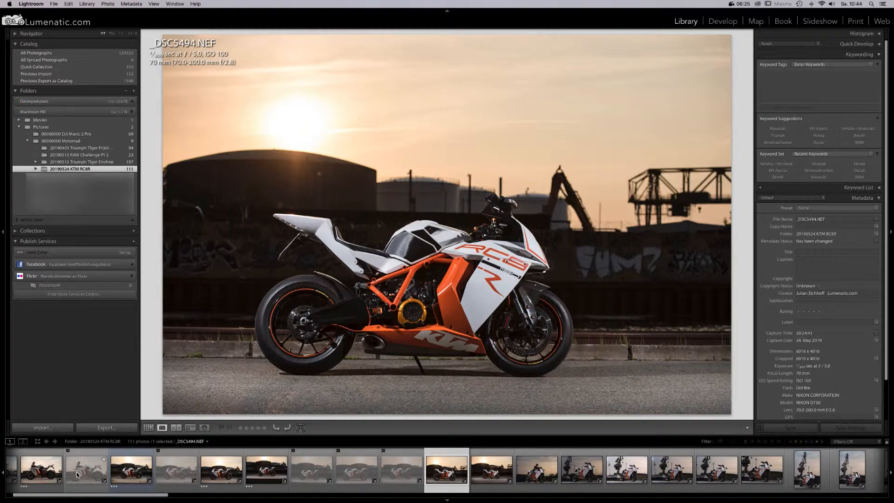
# Reject photos _DSC5494, _DSC5496 and _DSC5500, and rate _DSC5495 and _DSC5497 through _DSC5499 three stars.
pyautogui.press('x')
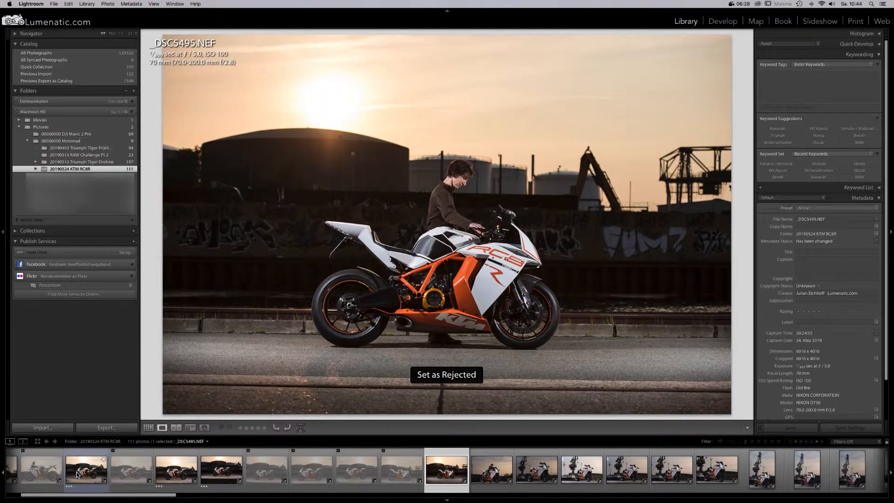
pyautogui.press('3')
pyautogui.press('x')
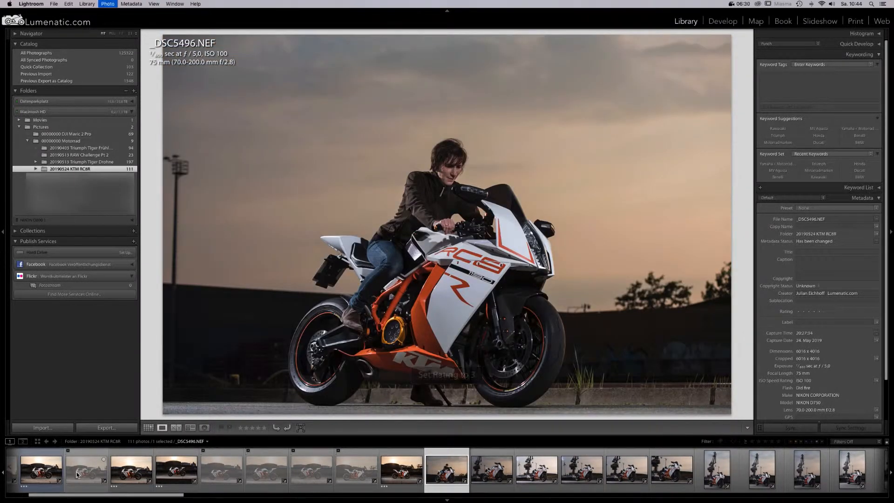
pyautogui.press('3')
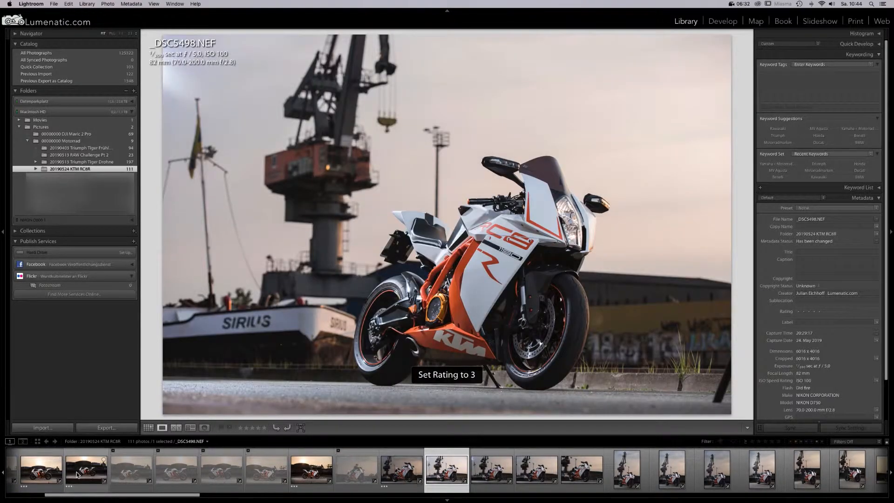
pyautogui.press('3')
pyautogui.press('3')
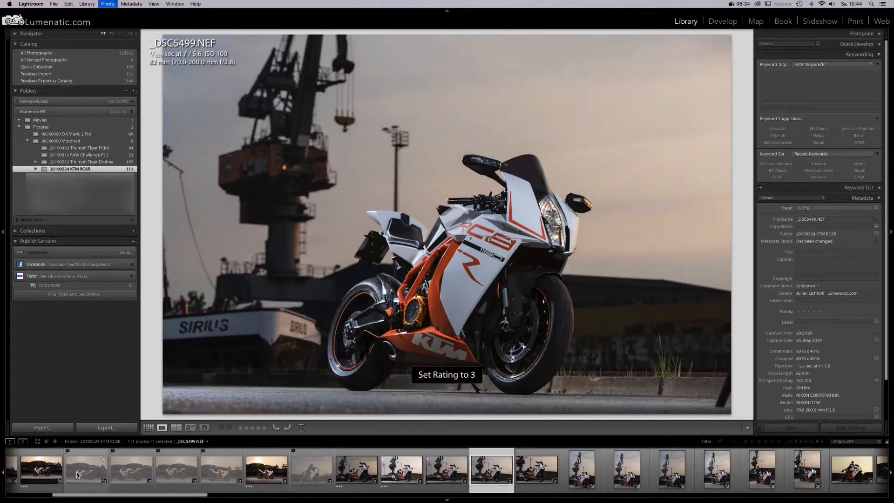
pyautogui.press('x')
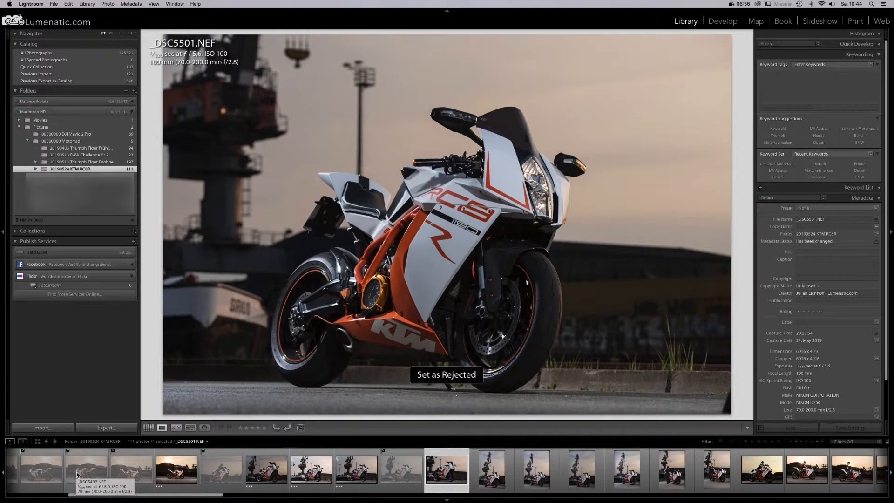
# Rate photos _DSC5501 and _DSC5503 through _DSC5507 three stars and reject _DSC5502.
pyautogui.press('3')
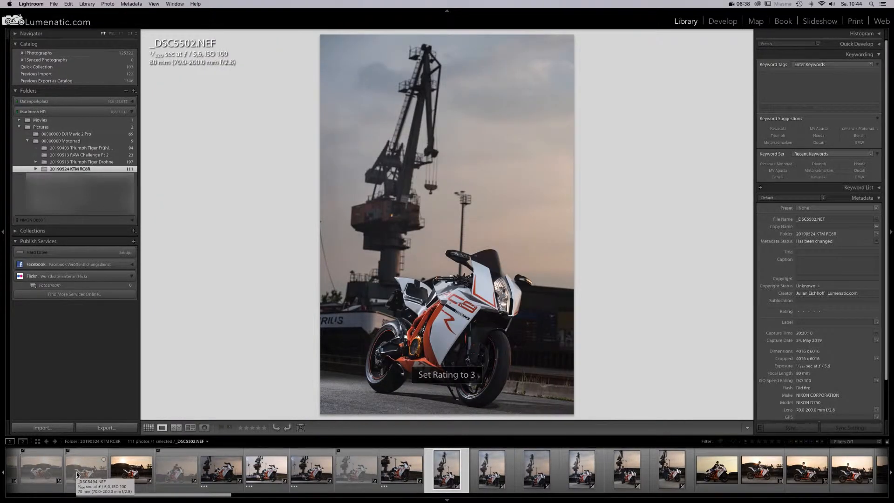
pyautogui.press('x')
pyautogui.press('3')
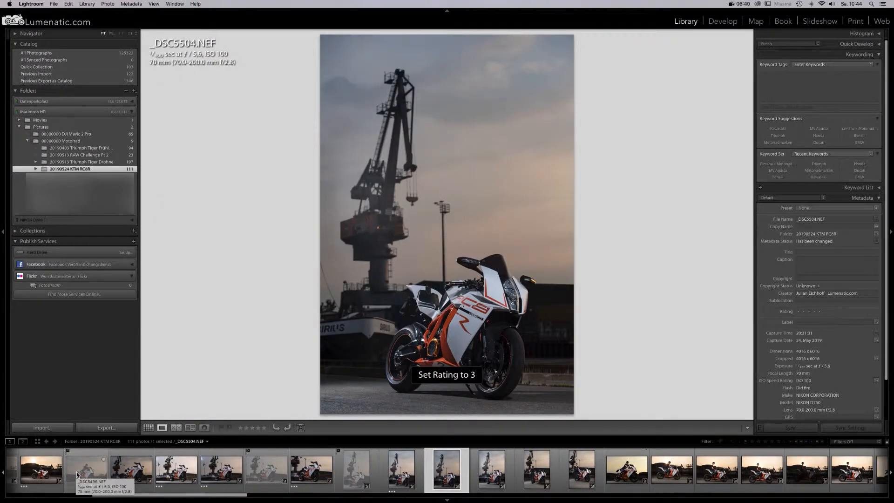
pyautogui.press('3')
pyautogui.press('3')
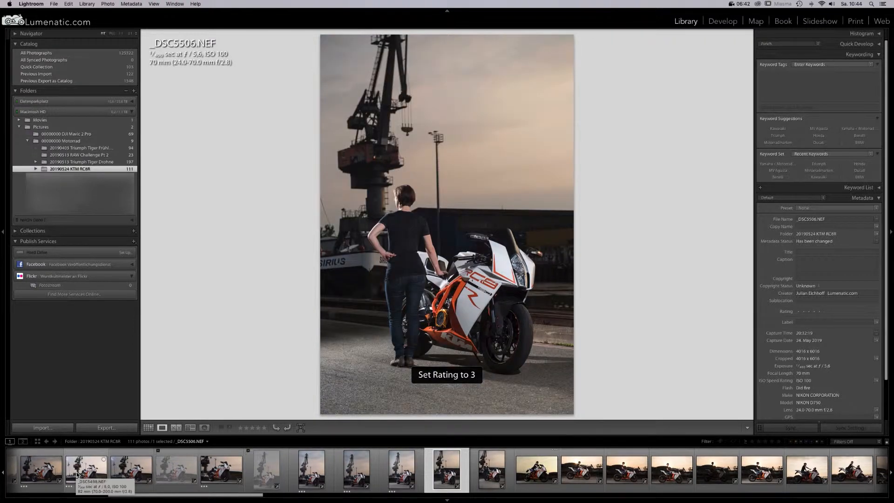
pyautogui.press('3')
pyautogui.press('3')
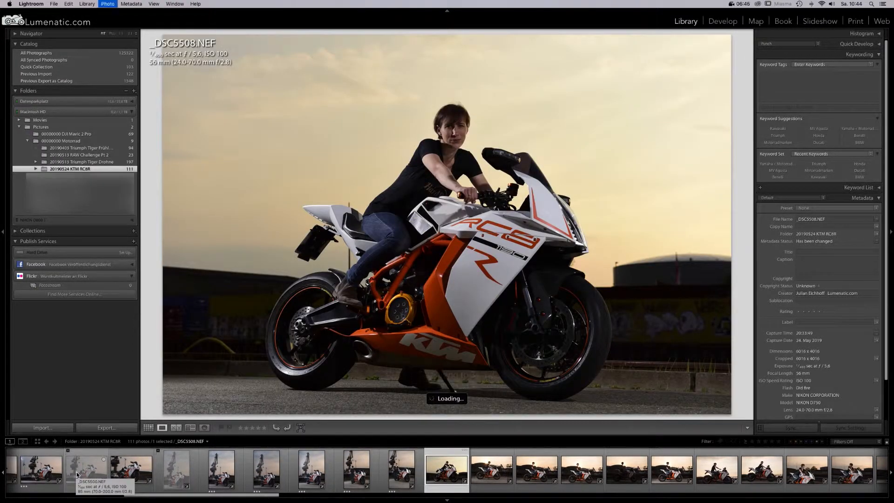
# Reject photo _DSC5508 and rate _DSC5509 through _DSC5513 three stars.
pyautogui.press('x')
pyautogui.press('3')
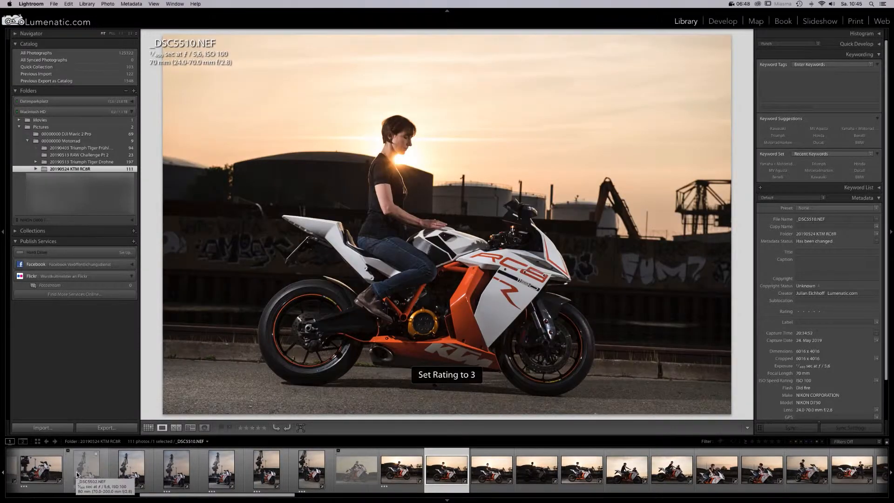
pyautogui.press('3')
pyautogui.press('3')
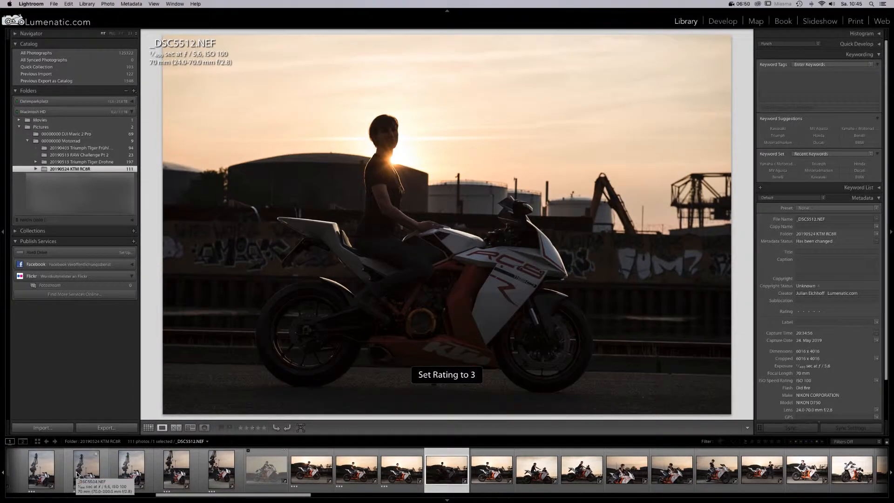
pyautogui.press('3')
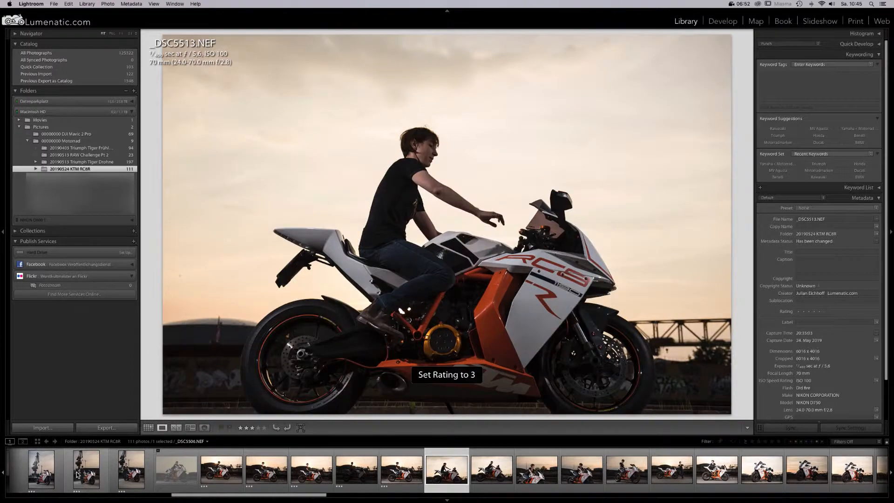
# Reject photos _DSC5514, _DSC5515 and _DSC5517, and rate _DSC5516 three stars.
pyautogui.press('x')
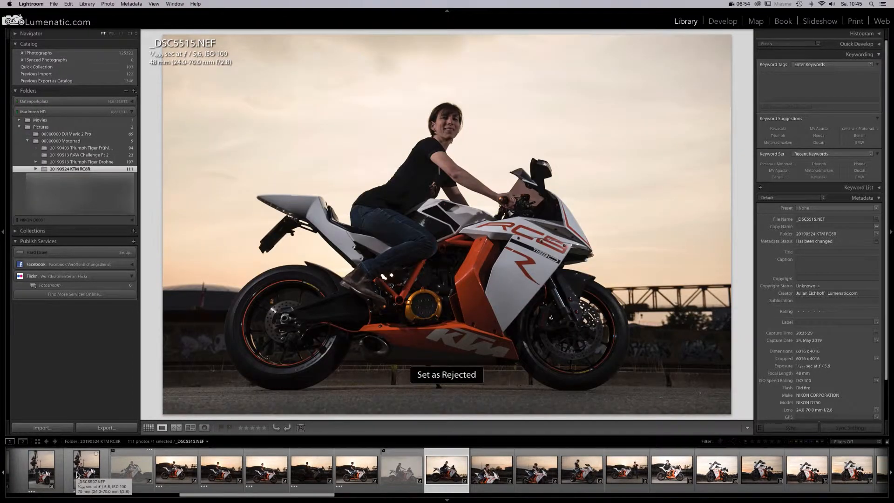
pyautogui.press('x')
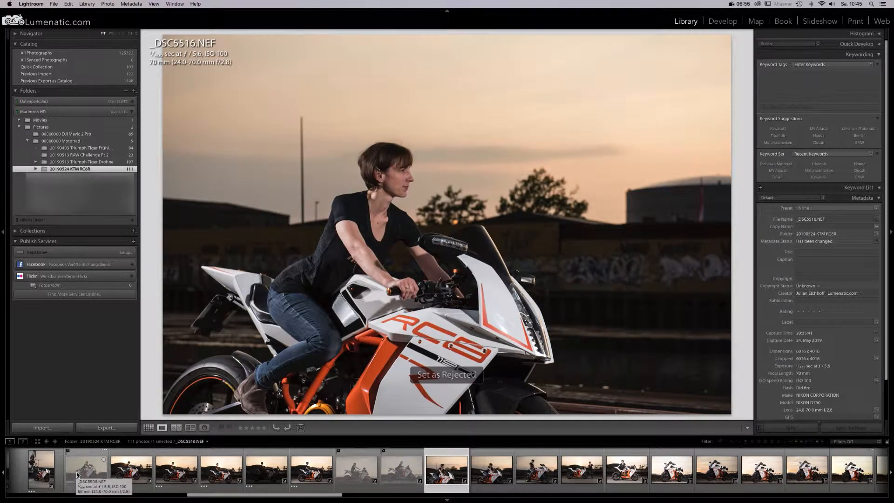
pyautogui.press('3')
pyautogui.press('x')
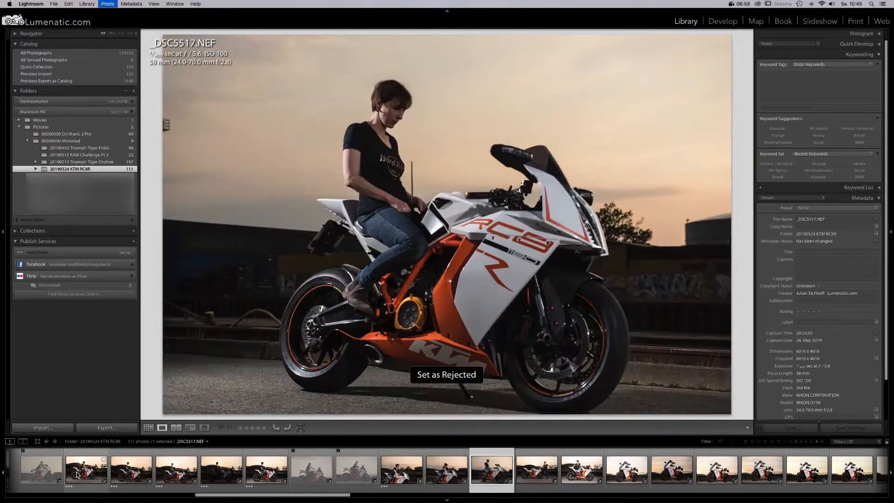
# Reject the last seated-rider photo before _DSC5521, and rate _DSC5521, the photo after it and _DSC5527 three stars.
pyautogui.press('x')
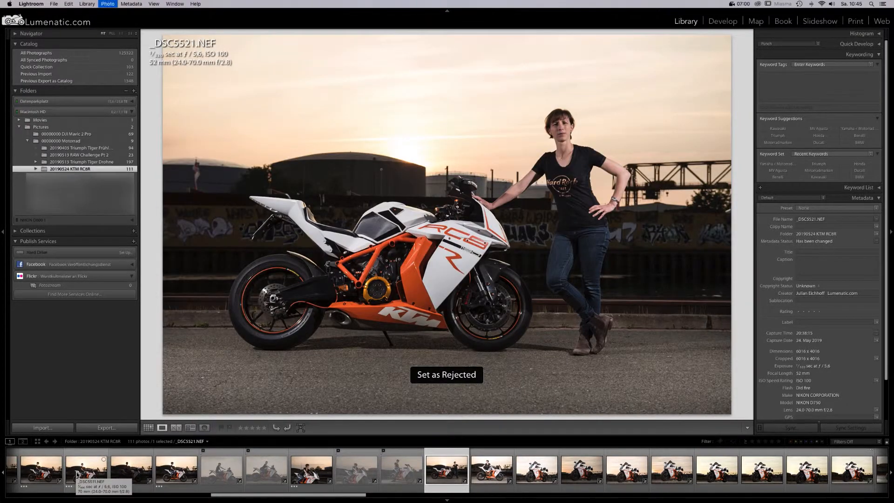
pyautogui.press('3')
pyautogui.press('3')
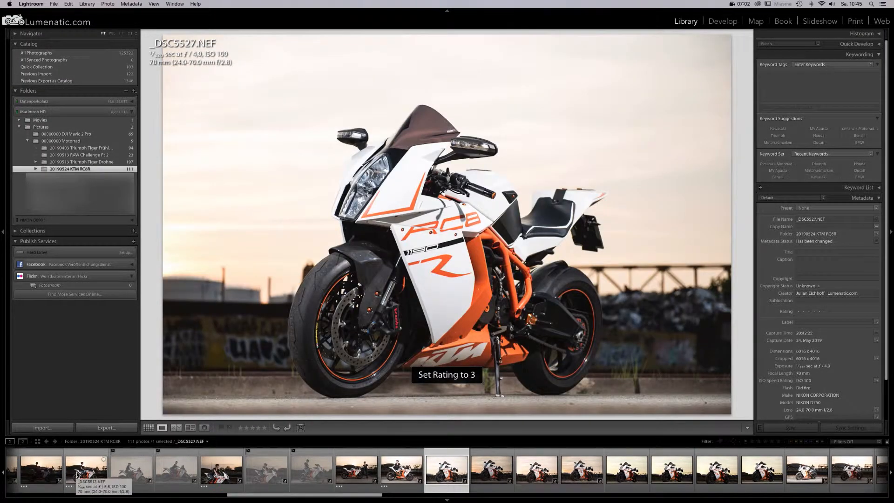
pyautogui.press('3')
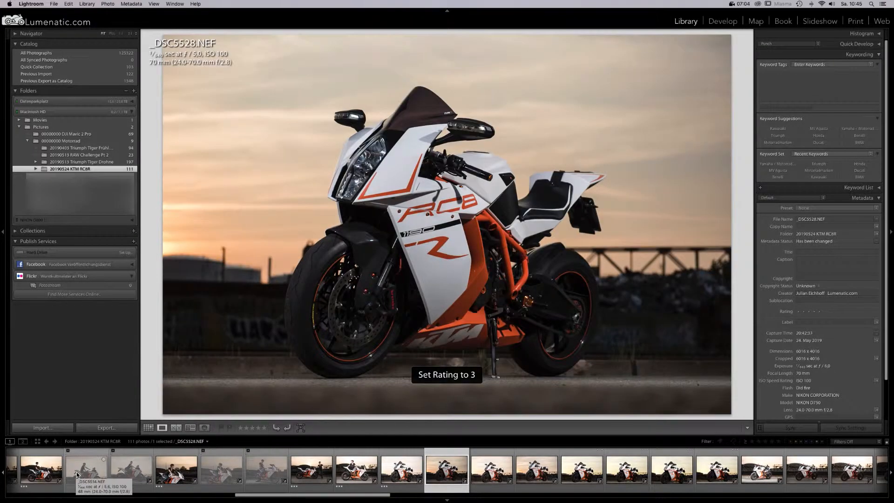
# Try rejecting photo _DSC5528, compare it with _DSC5527, and clear its rejected flag.
pyautogui.press('x')
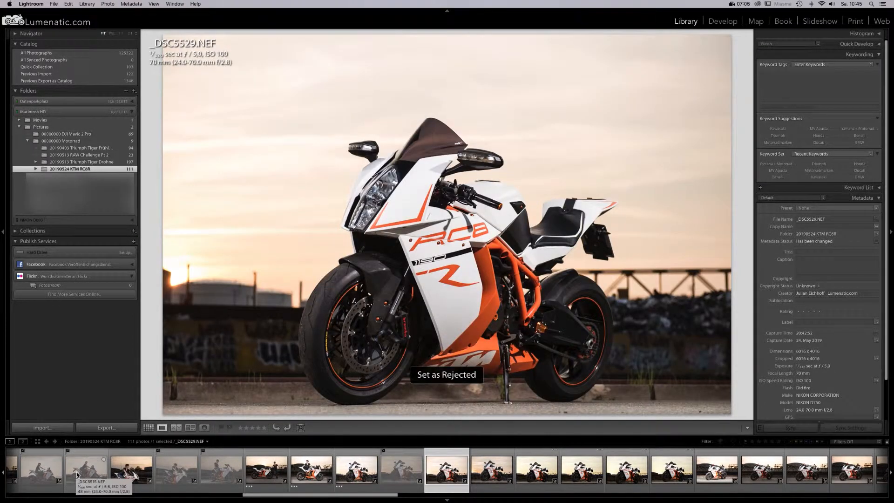
pyautogui.press('Left')
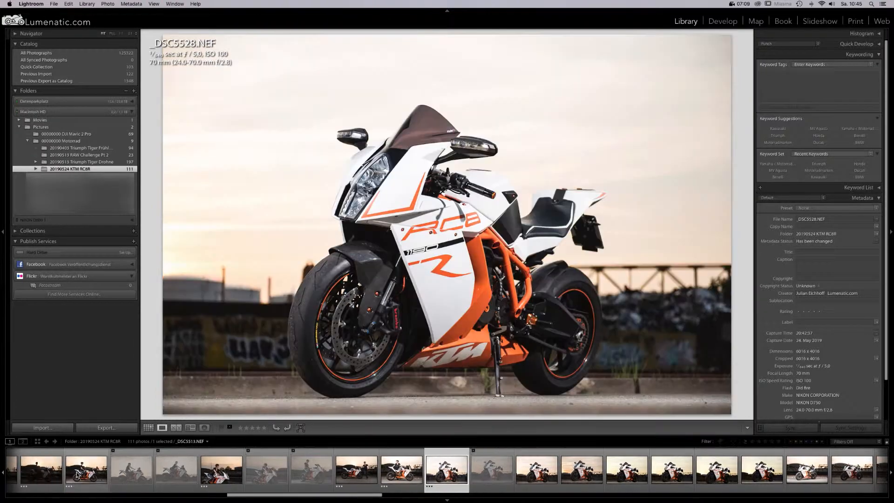
pyautogui.press('Left')
pyautogui.press('Left')
pyautogui.press('Left')
pyautogui.press('Left')
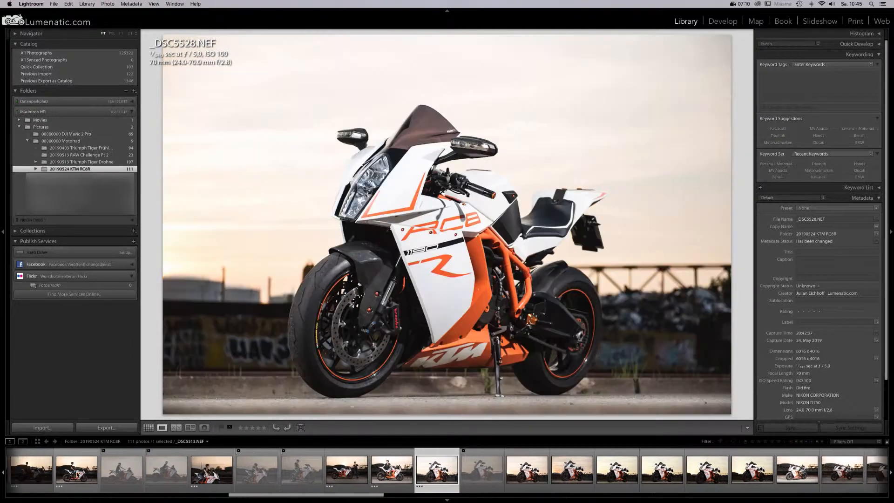
pyautogui.press('Right')
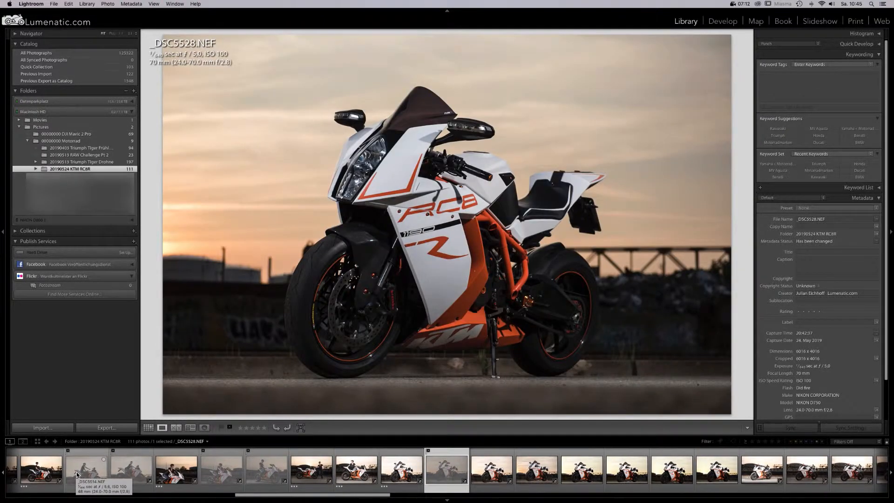
pyautogui.press('Left')
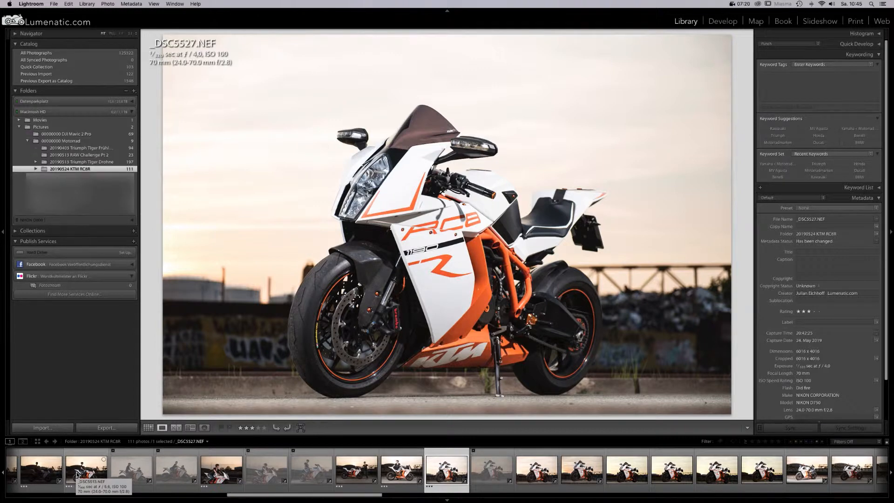
pyautogui.press('Right')
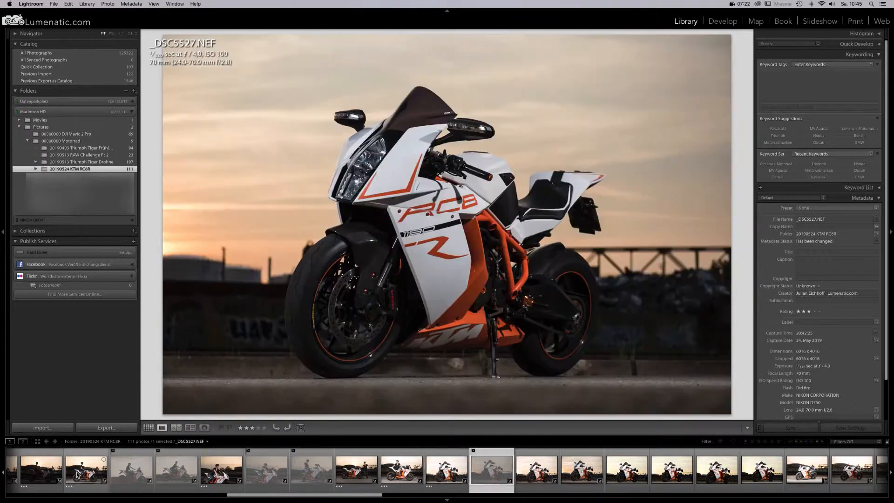
pyautogui.press('Left')
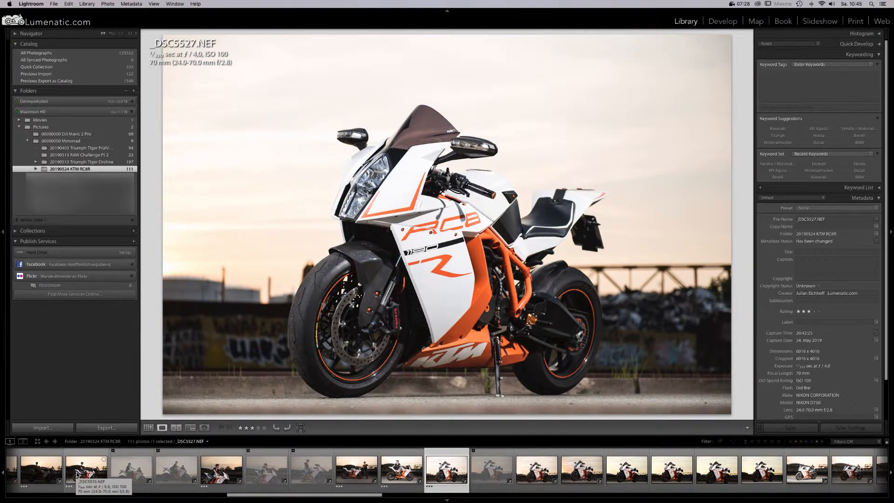
pyautogui.press('Right')
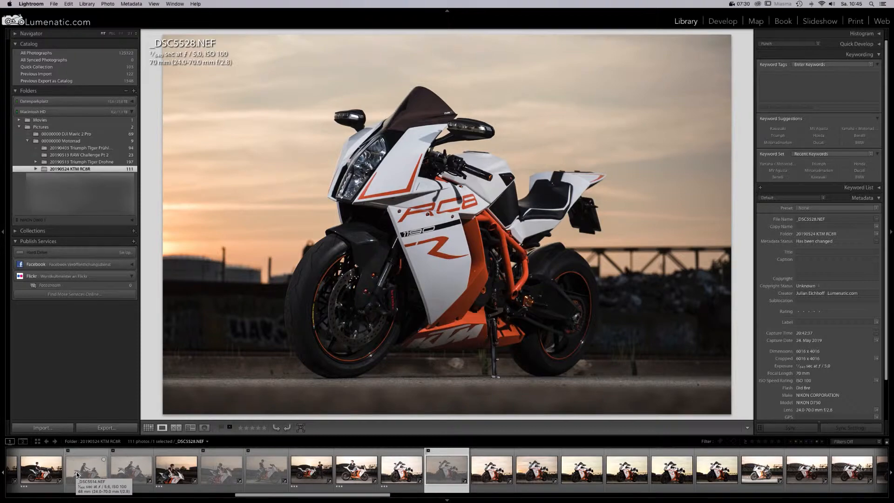
pyautogui.press('u')
# Compare photo _DSC5528 with the neighbouring _DSC5527 and _DSC5529, and rate _DSC5528 three stars.
pyautogui.press('Left')
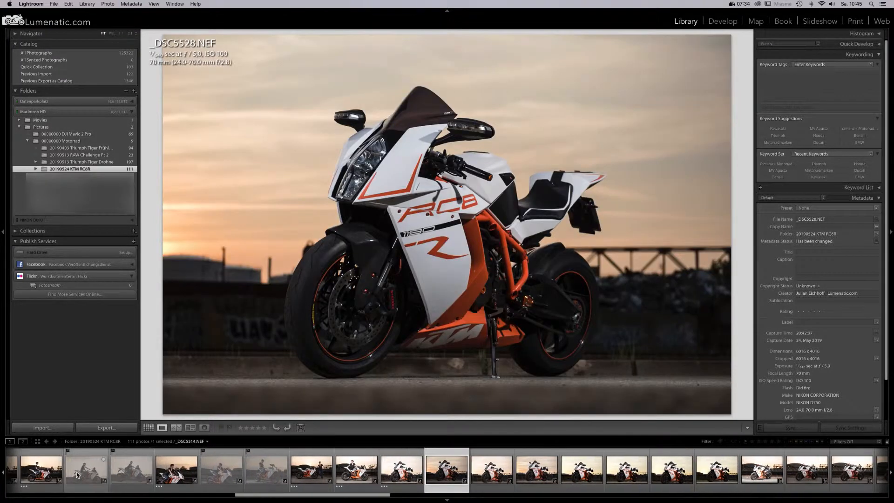
pyautogui.press('Right')
pyautogui.press('Right')
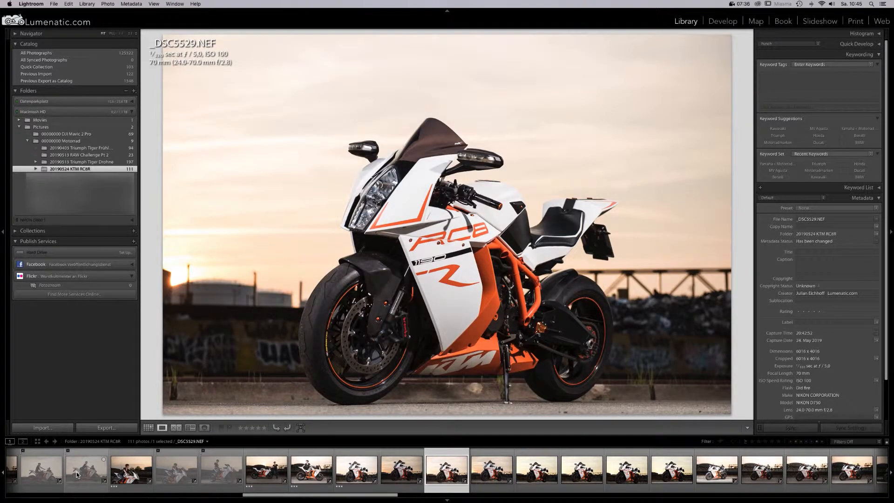
pyautogui.press('Left')
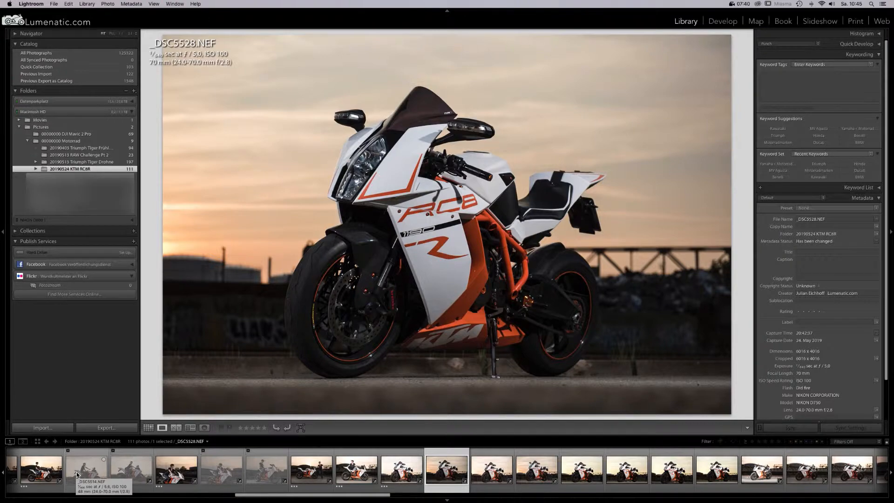
pyautogui.press('3')
pyautogui.press('Left')
pyautogui.press('Left')
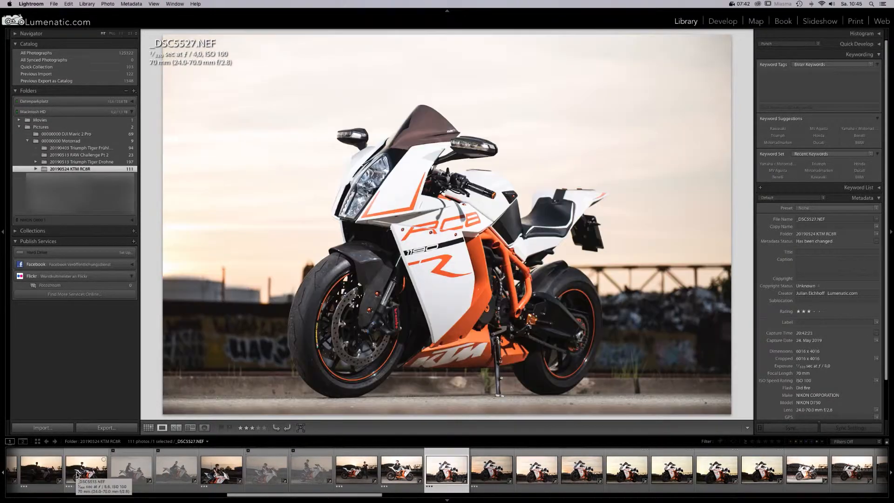
# Reject photos _DSC5529, _DSC5531 and _DSC5533, and rate _DSC5530, _DSC5532 and _DSC5534 three stars.
pyautogui.press('Right')
pyautogui.press('Right')
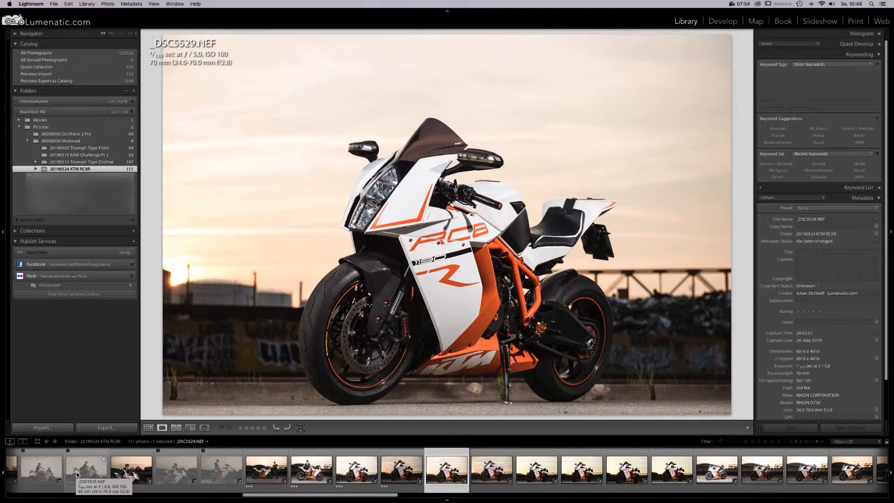
pyautogui.press('x')
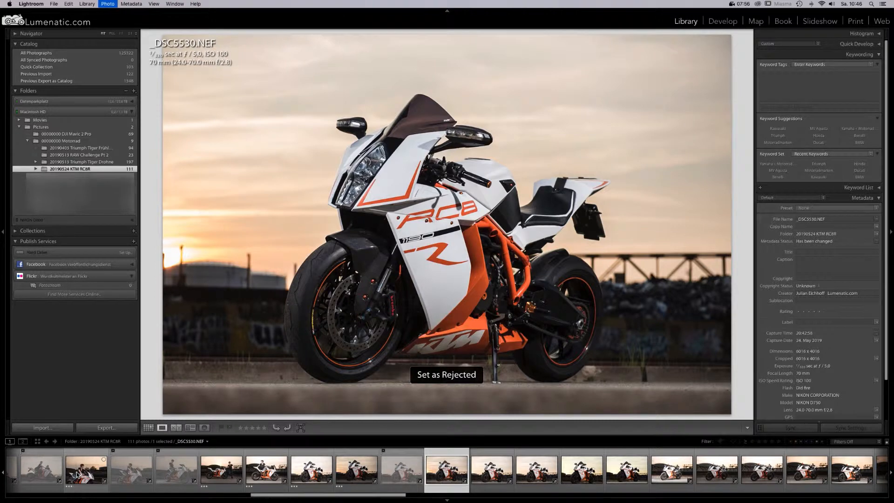
pyautogui.press('3')
pyautogui.press('x')
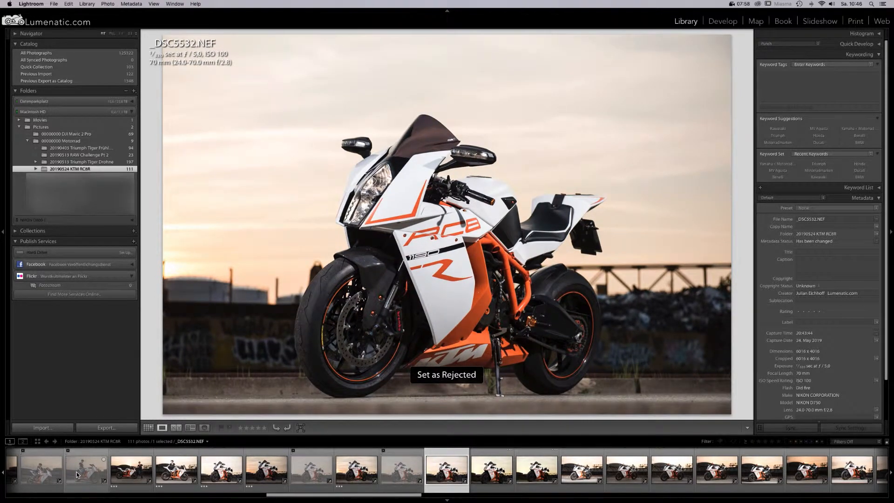
pyautogui.press('3')
pyautogui.press('x')
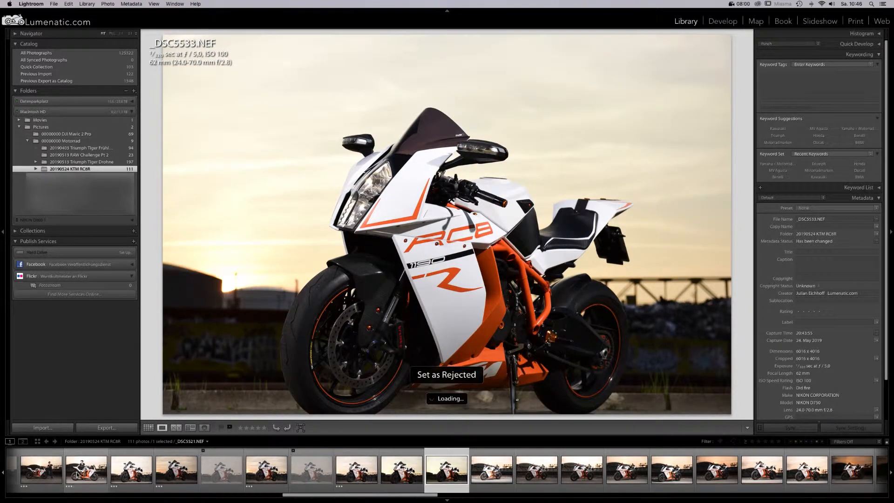
pyautogui.press('3')
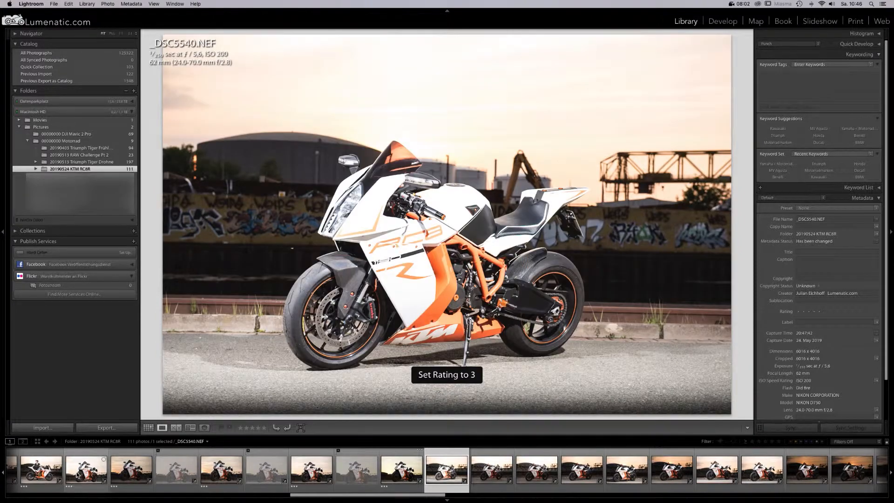
# Reject photos _DSC5540, _DSC5542, _DSC5544 and _DSC5546, and rate _DSC5541, _DSC5543 and _DSC5545 three stars.
pyautogui.press('x')
pyautogui.press('3')
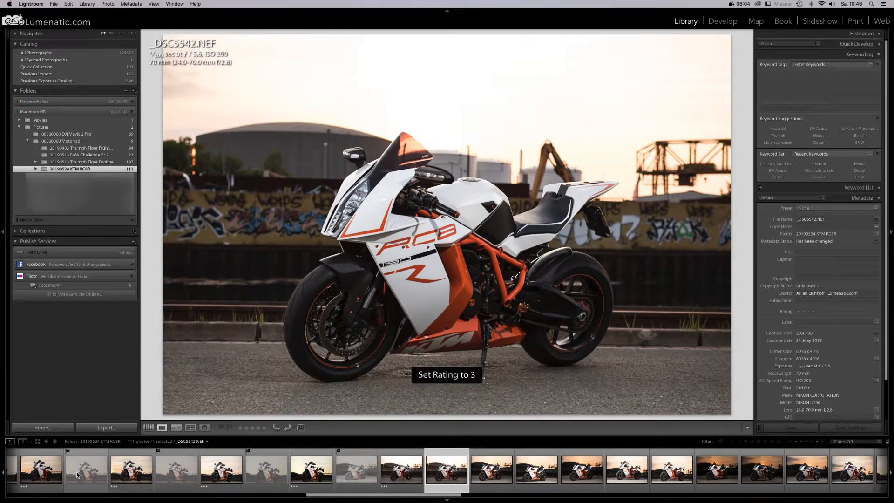
pyautogui.press('x')
pyautogui.press('3')
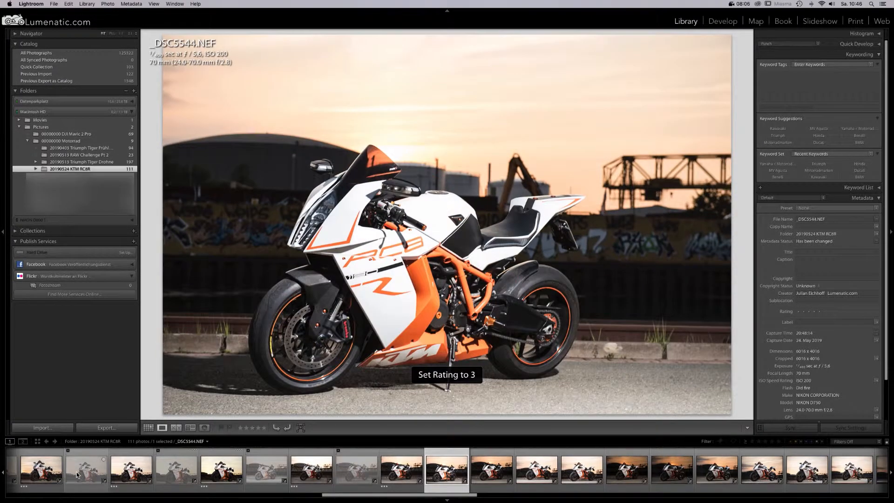
pyautogui.press('x')
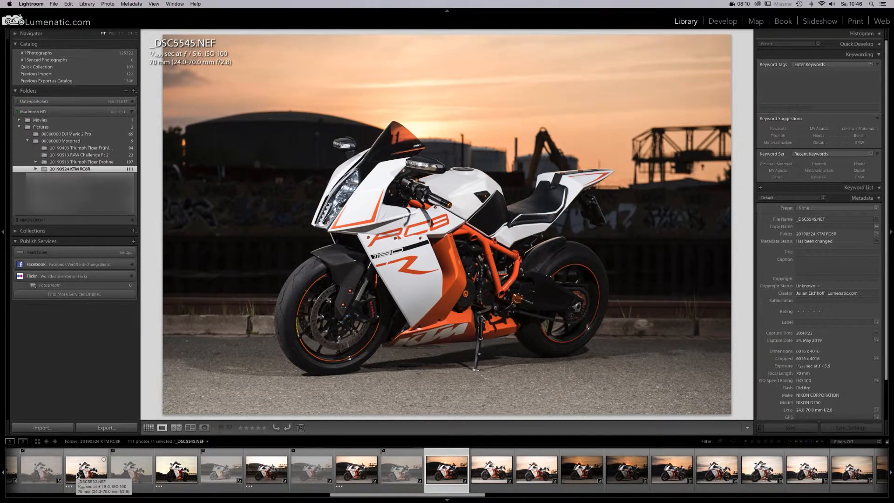
pyautogui.press('3')
pyautogui.press('x')
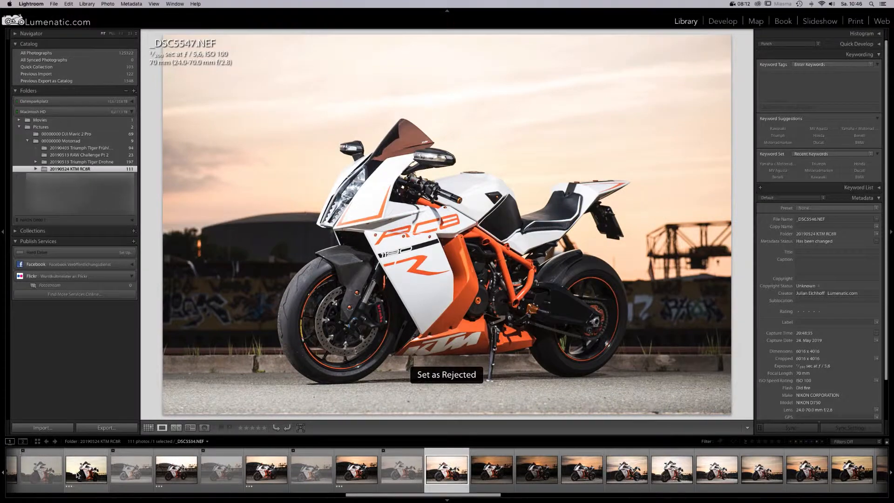
# Rate photos _DSC5547, _DSC5548, _DSC5551 and _DSC5552 three stars and reject _DSC5549 and _DSC5550.
pyautogui.press('3')
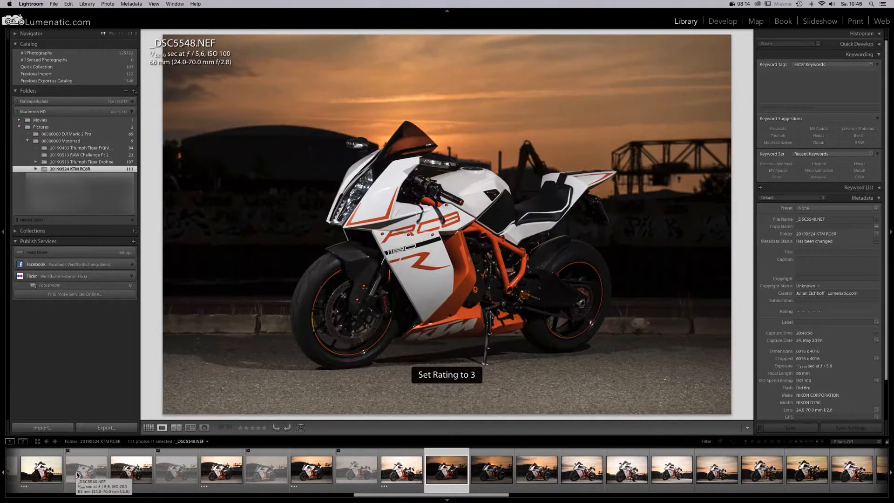
pyautogui.press('3')
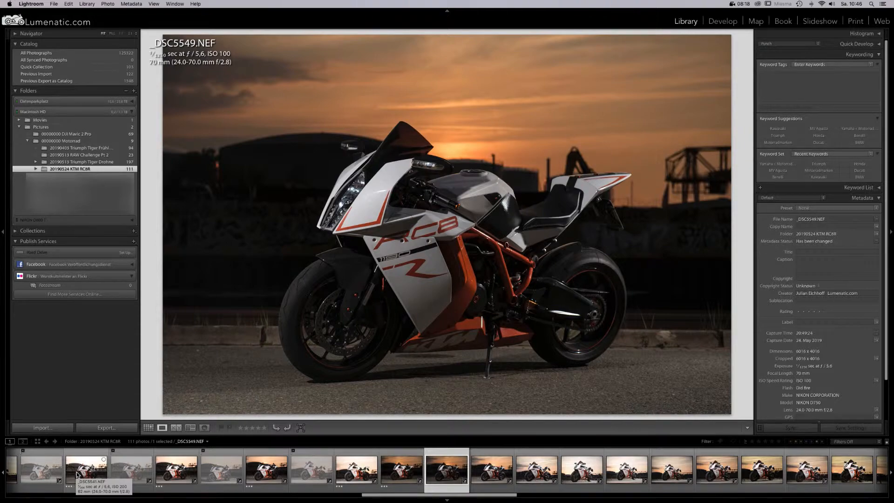
pyautogui.press('x')
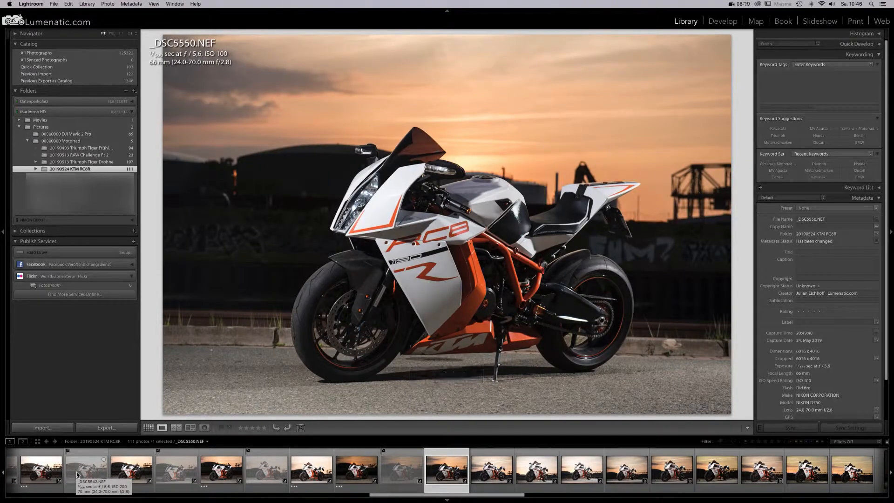
pyautogui.press('x')
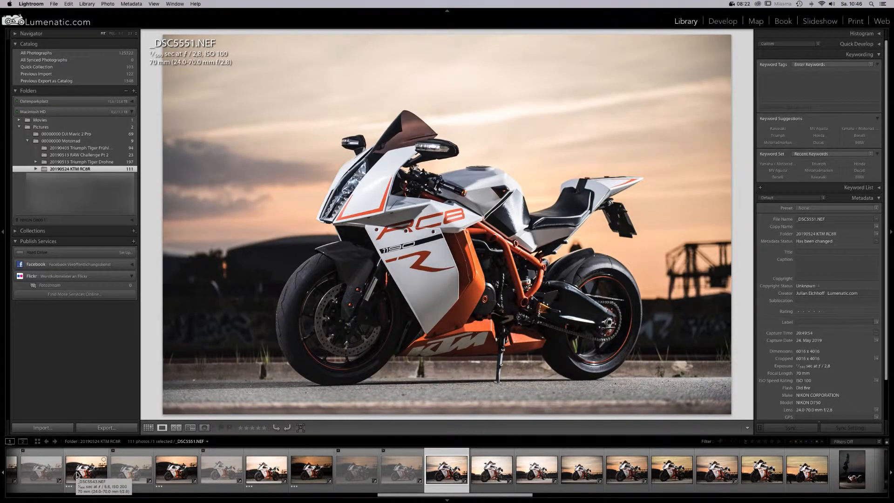
pyautogui.press('3')
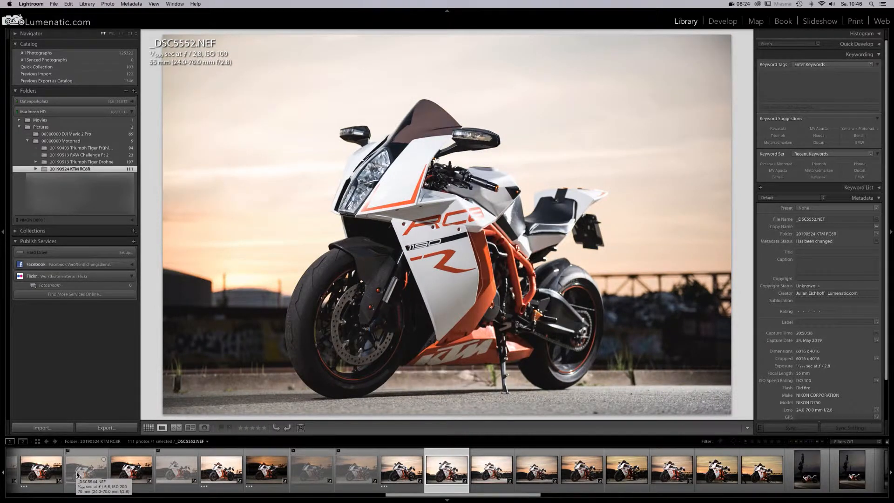
pyautogui.press('3')
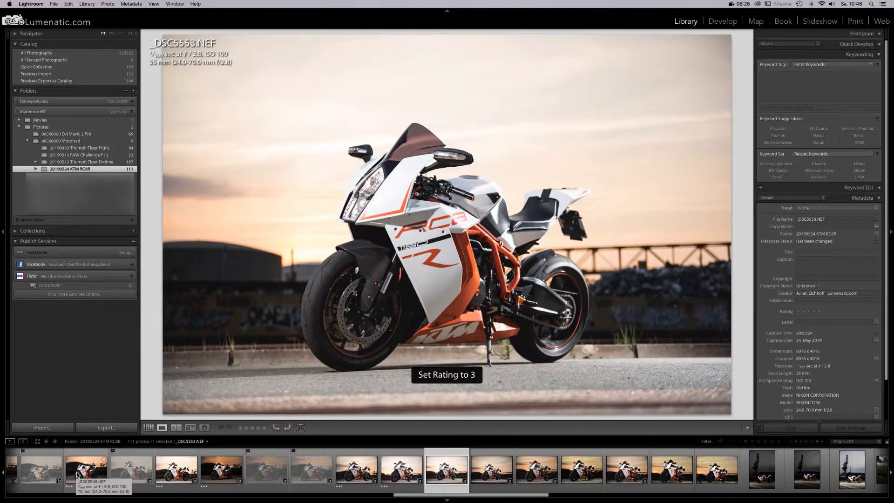
# Reject photos _DSC5553 and _DSC5555, and rate _DSC5554 and _DSC5556 through _DSC5558 three stars.
pyautogui.press('x')
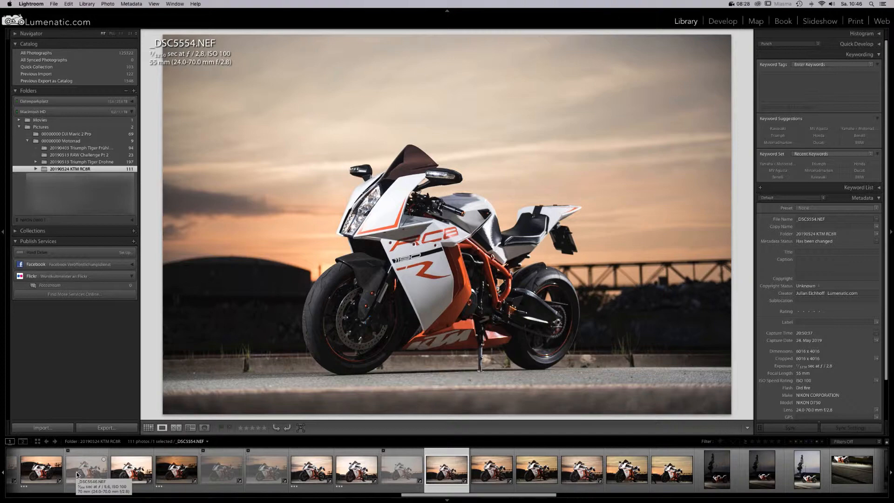
pyautogui.press('3')
pyautogui.press('x')
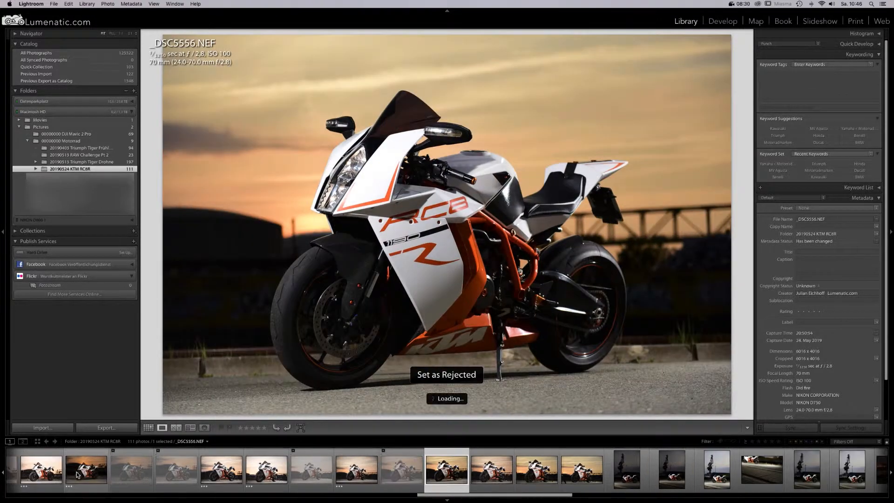
pyautogui.press('3')
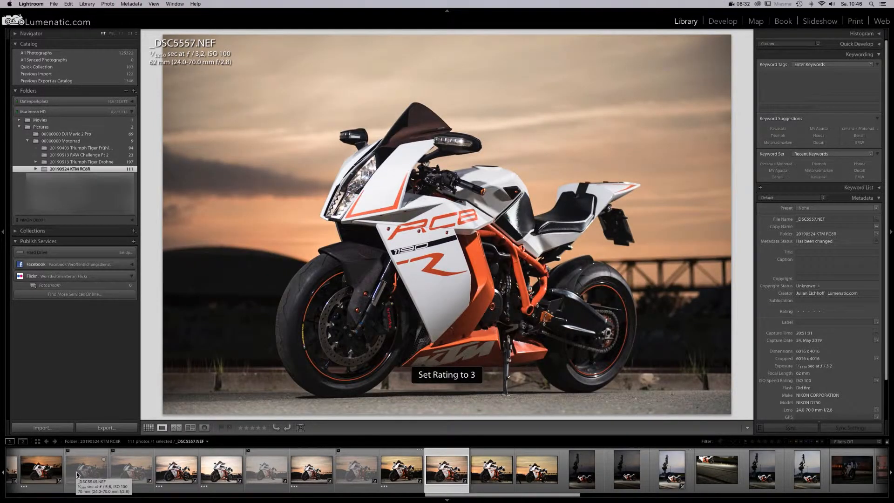
pyautogui.press('3')
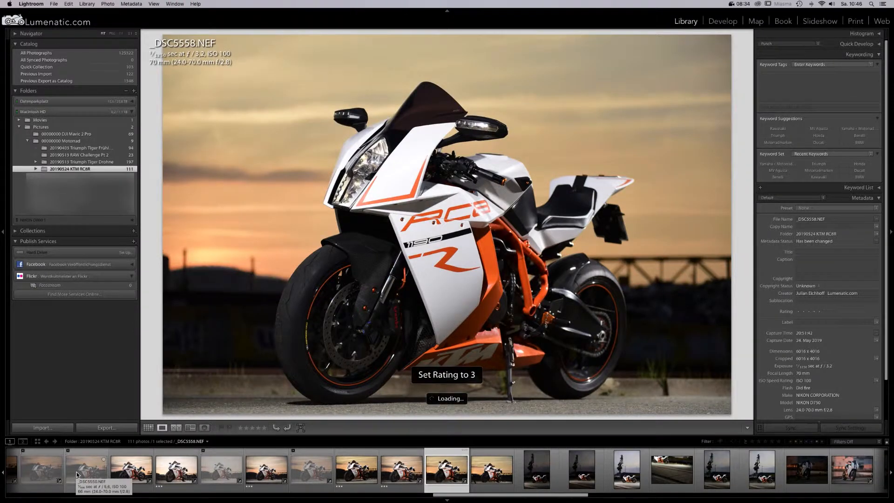
pyautogui.press('3')
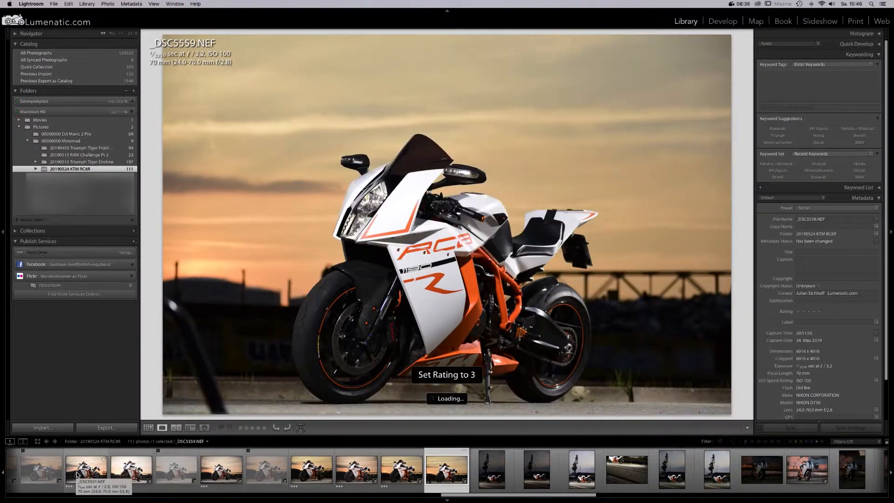
# Reject photos _DSC5559, _DSC5562 and _DSC5563, and rate _DSC5560 and _DSC5561 three stars.
pyautogui.press('x')
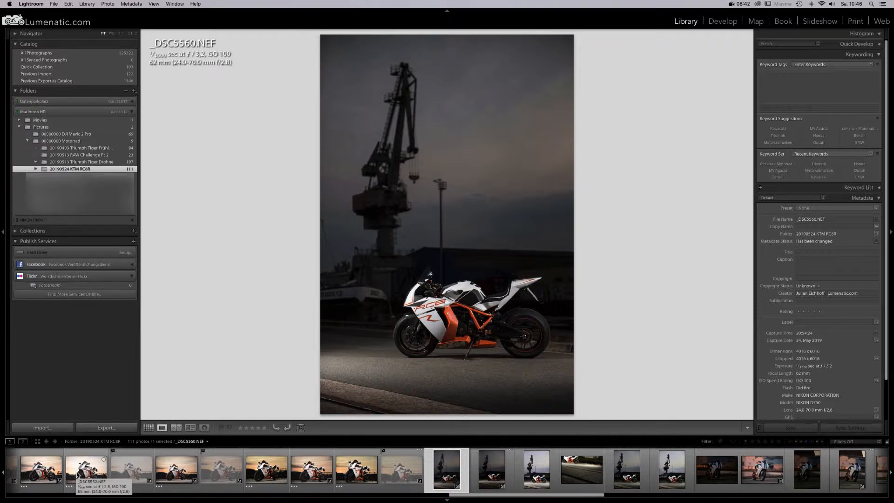
pyautogui.press('3')
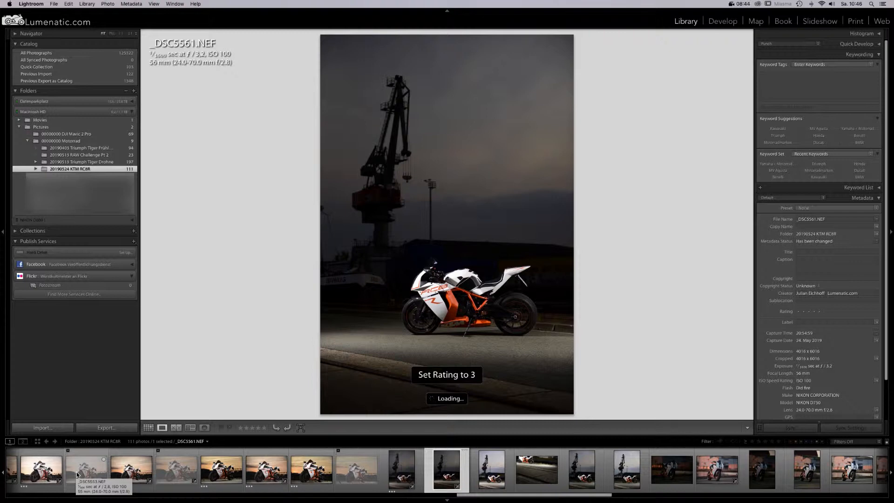
pyautogui.press('3')
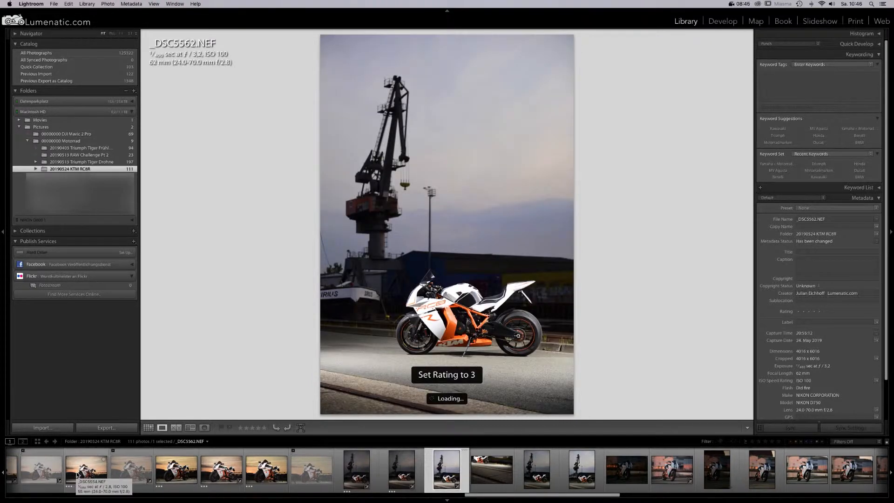
pyautogui.press('x')
pyautogui.press('x')
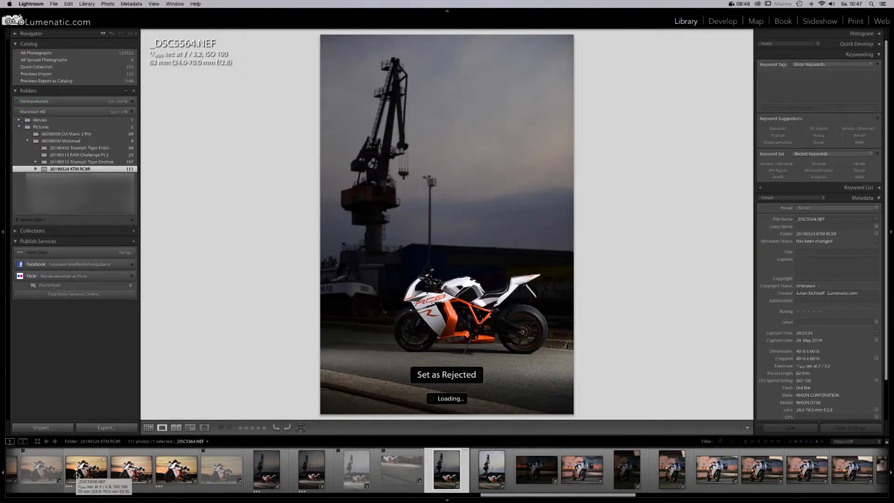
# Rate photos _DSC5564 through _DSC5567 three stars.
pyautogui.press('3')
pyautogui.press('3')
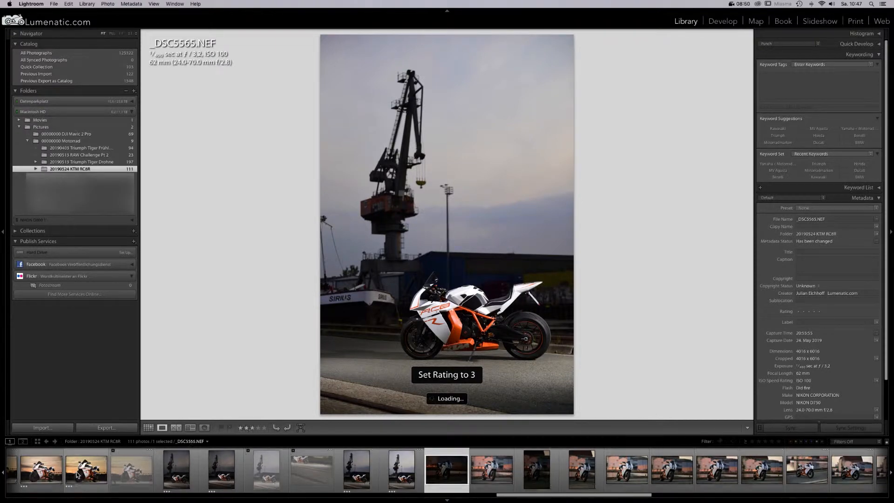
pyautogui.press('3')
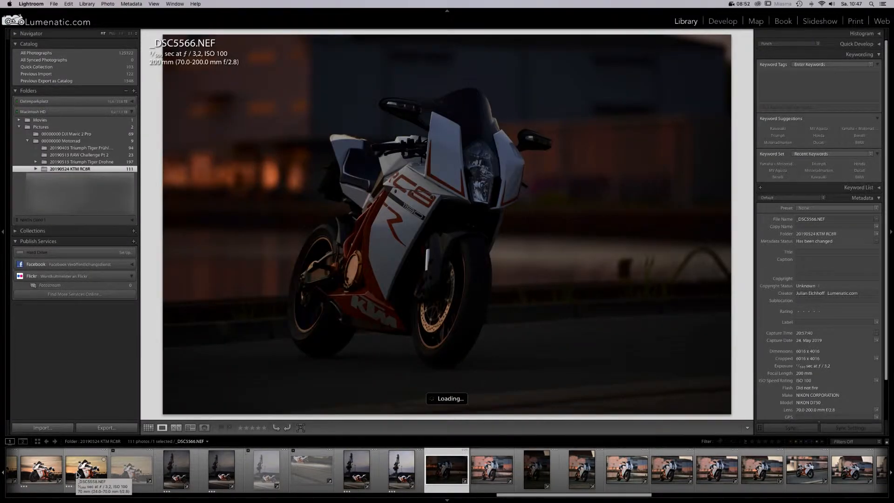
pyautogui.press('3')
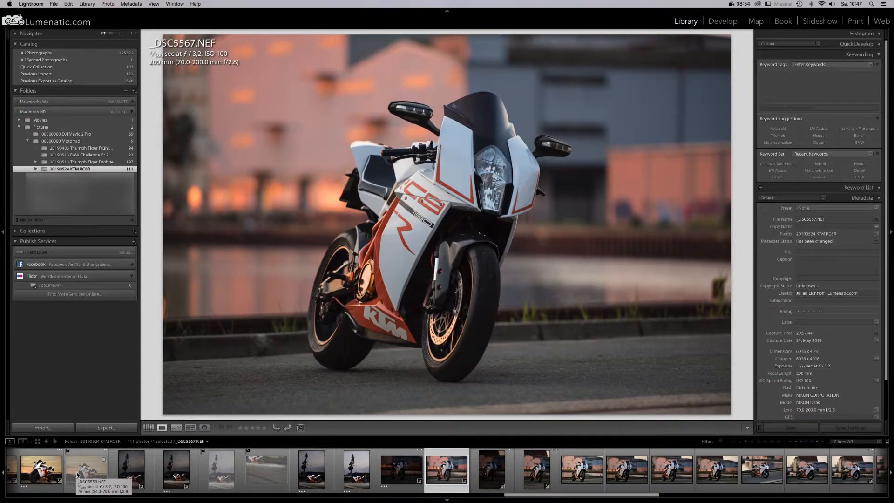
pyautogui.press('3')
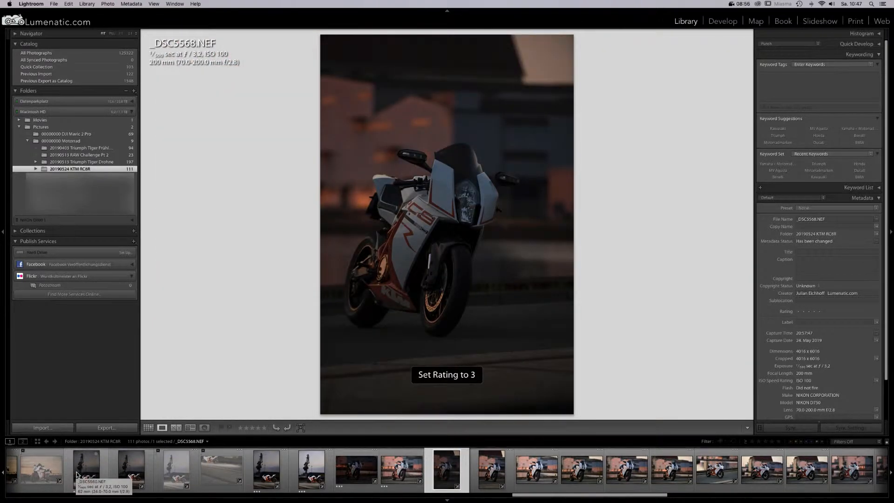
# Reject photos _DSC5568 and _DSC5570, and rate _DSC5569 and _DSC5571 three stars.
pyautogui.press('x')
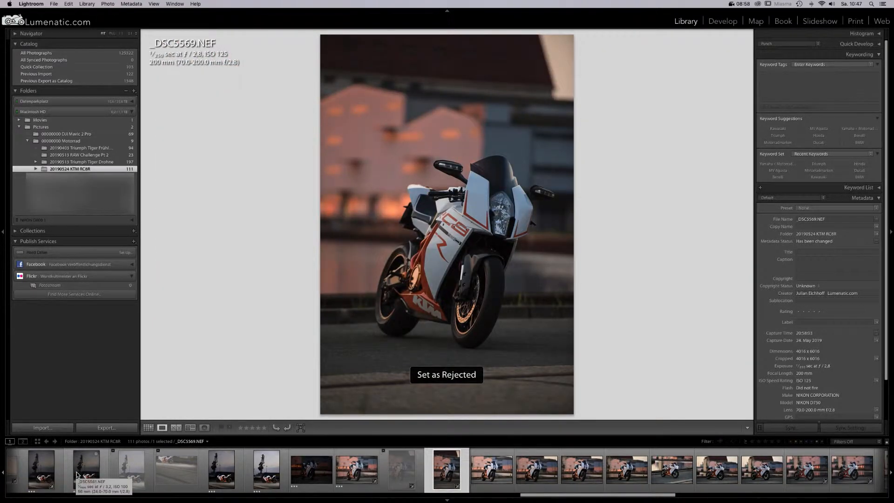
pyautogui.press('3')
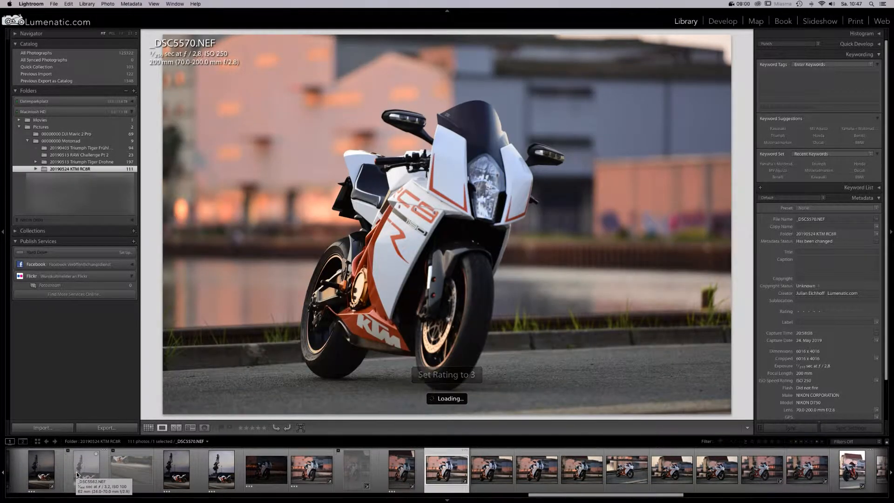
pyautogui.press('x')
pyautogui.press('3')
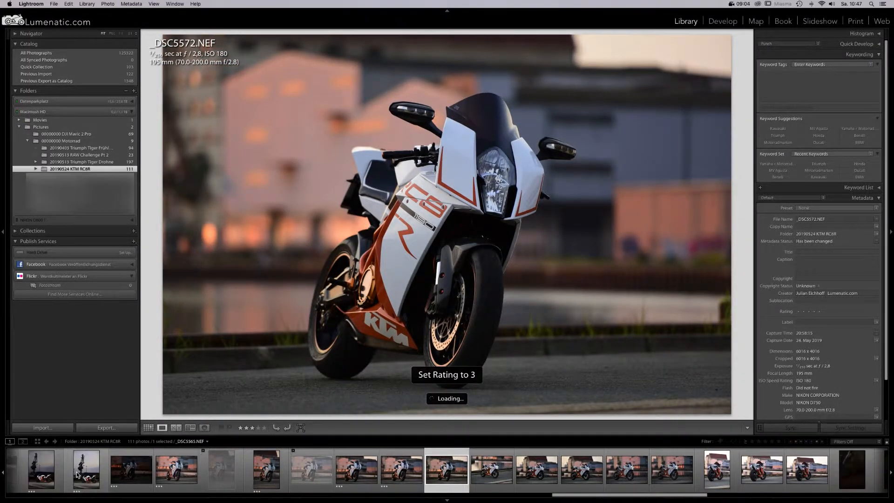
# Rate photos _DSC5572 through _DSC5577 three stars and reject _DSC5578.
pyautogui.press('3')
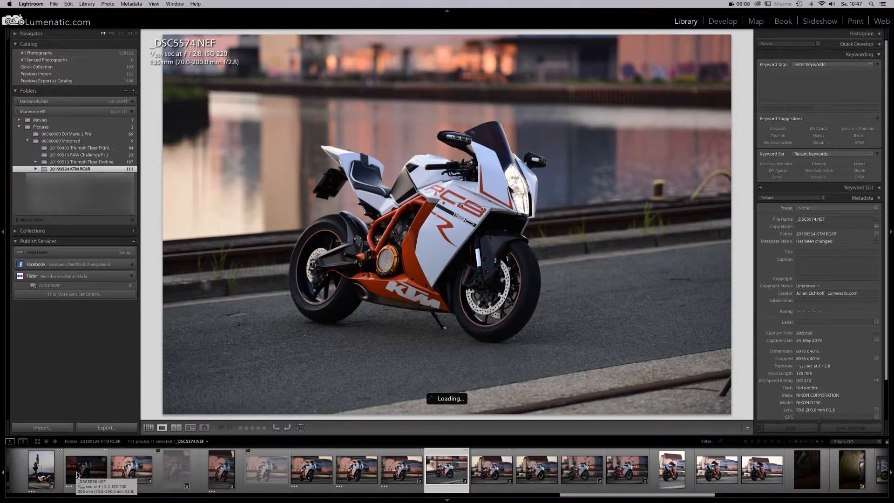
pyautogui.press('3')
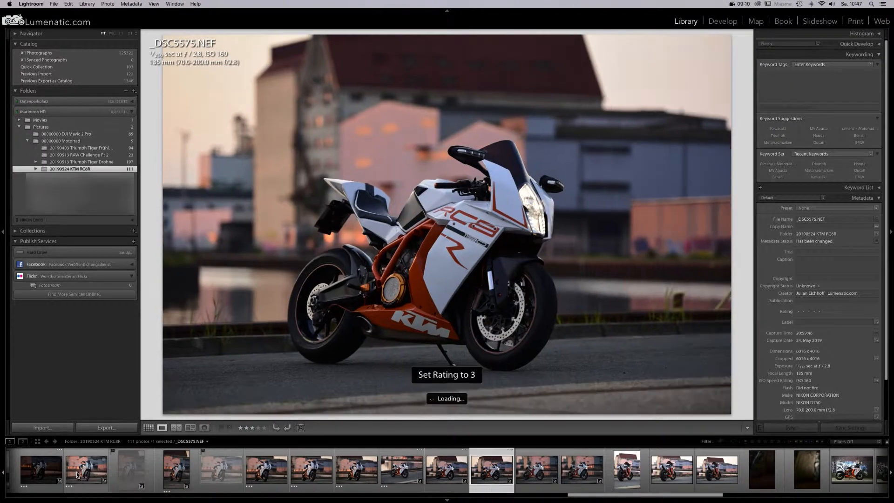
pyautogui.press('3')
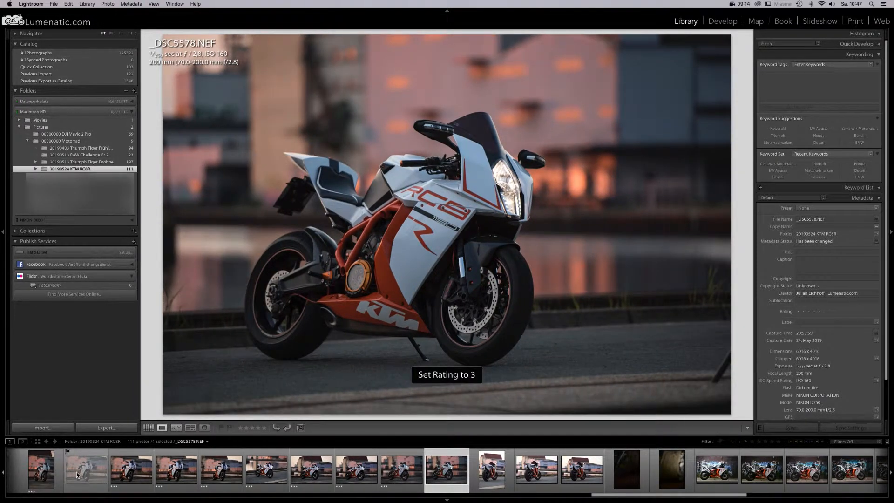
pyautogui.press('3')
pyautogui.press('x')
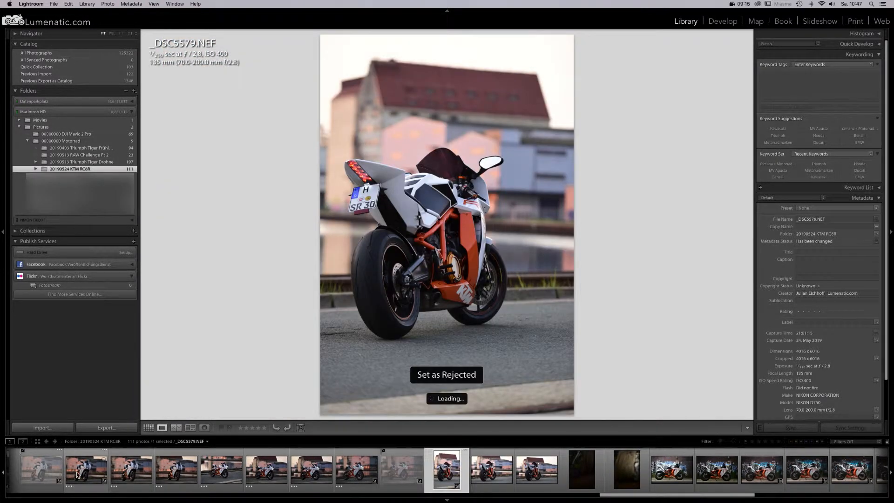
# Reject photos _DSC5579, _DSC5582 and _DSC5583, and rate _DSC5580 and _DSC5581 three stars.
pyautogui.press('x')
pyautogui.press('3')
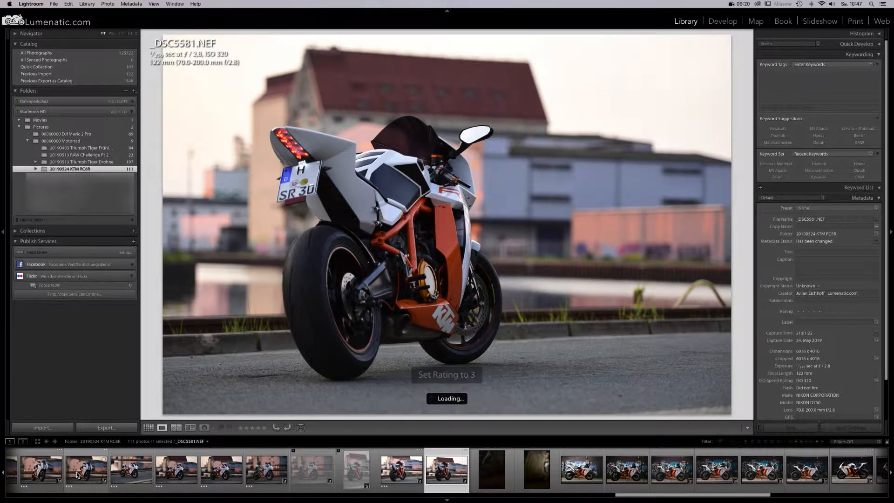
pyautogui.press('3')
pyautogui.press('x')
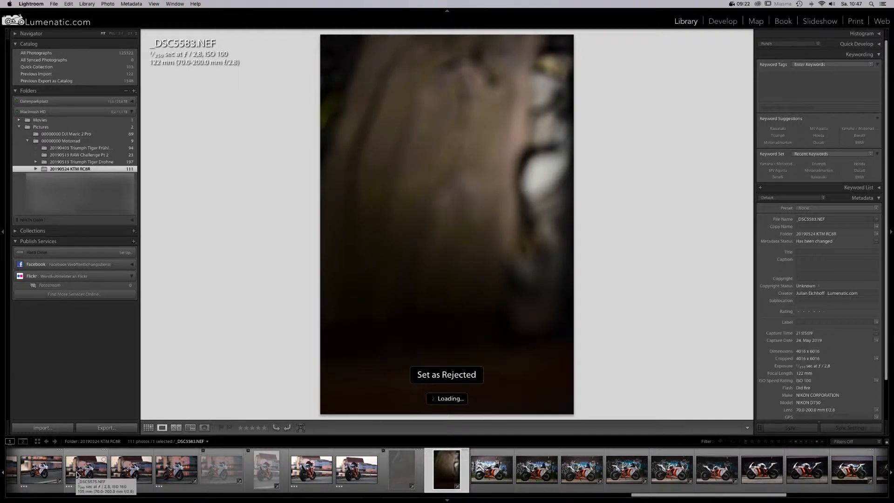
pyautogui.press('x')
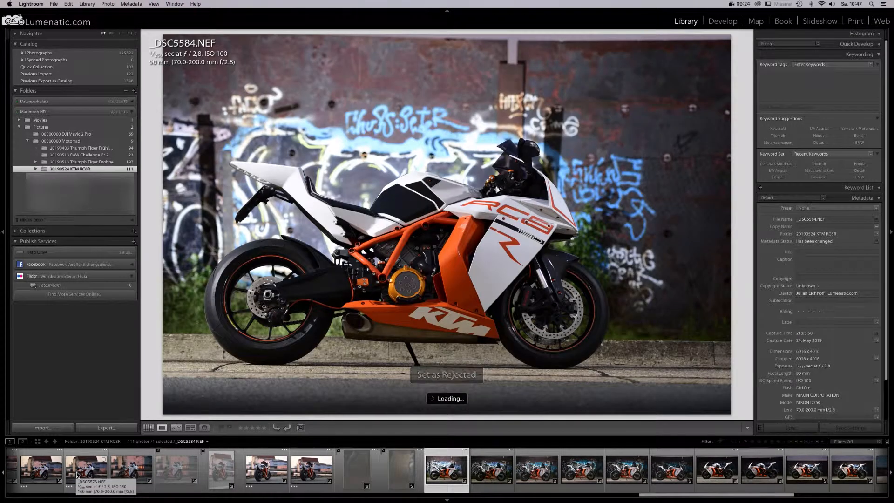
# Rate photos _DSC5584, _DSC5585, _DSC5588 and _DSC5589 three stars and reject _DSC5586 and _DSC5587.
pyautogui.press('3')
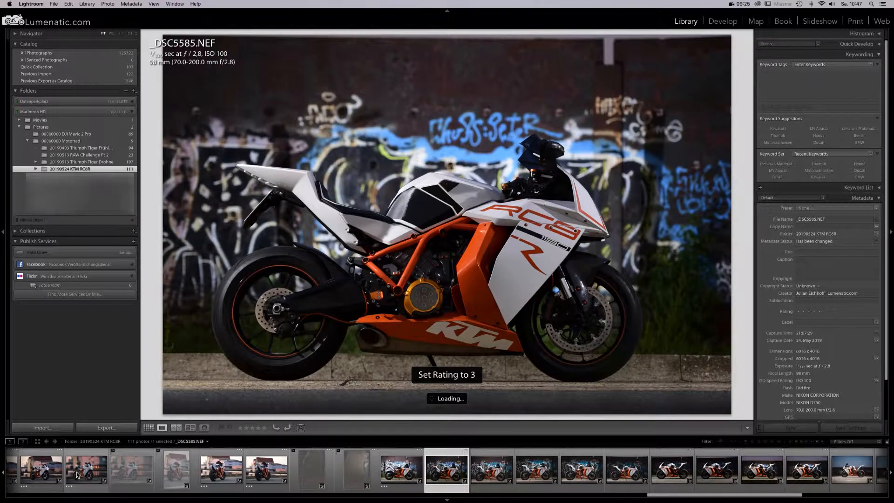
pyautogui.press('3')
pyautogui.press('x')
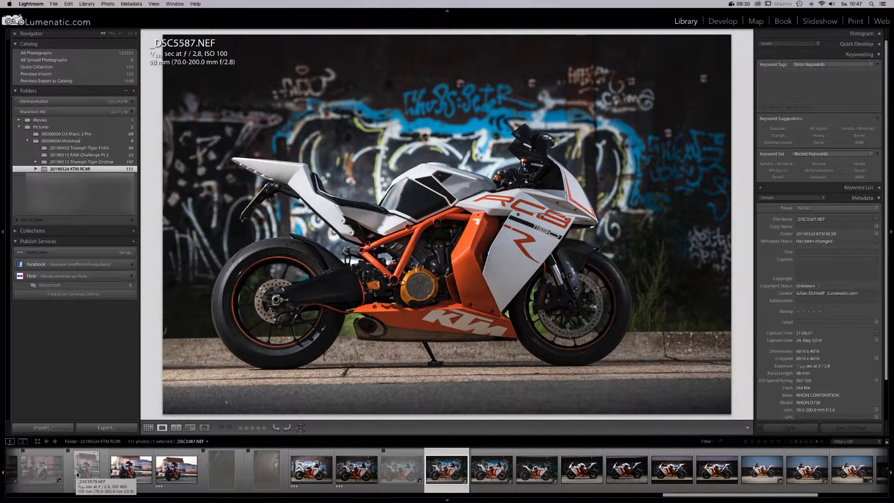
pyautogui.press('x')
pyautogui.press('3')
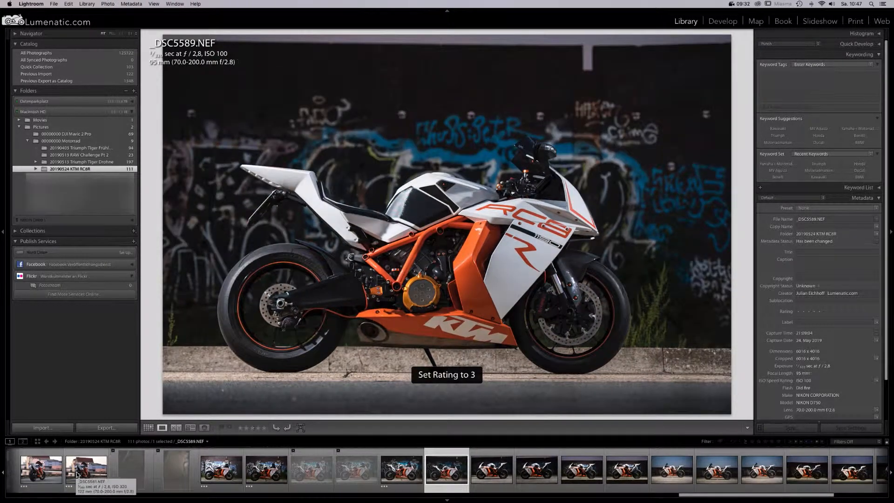
pyautogui.press('3')
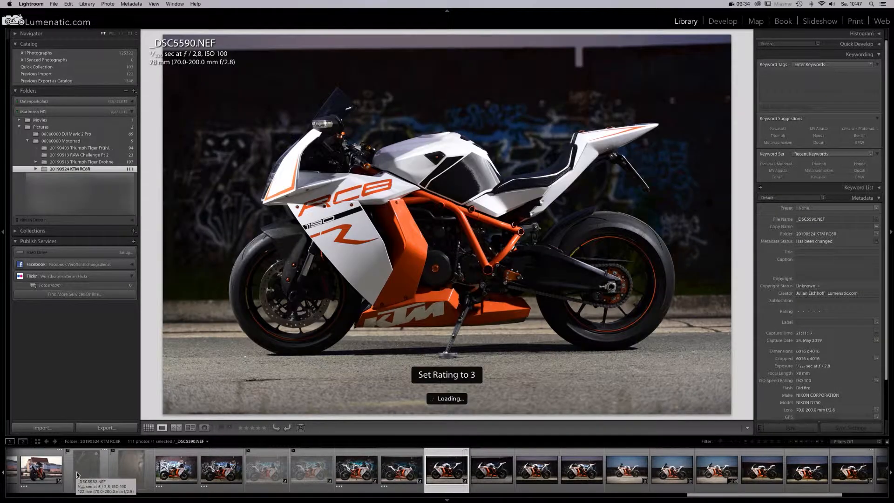
# Reject photos _DSC5590 through _DSC5593 and _DSC5596, and rate _DSC5594 and _DSC5595 three stars.
pyautogui.press('x')
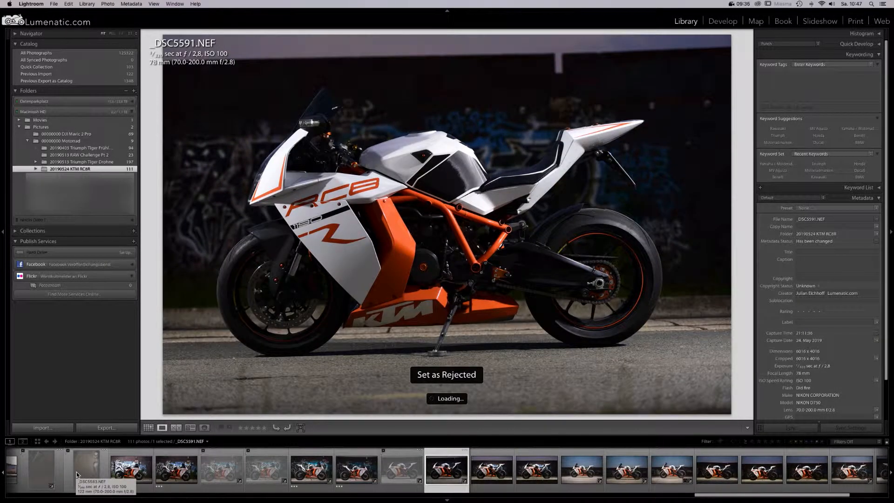
pyautogui.press('x')
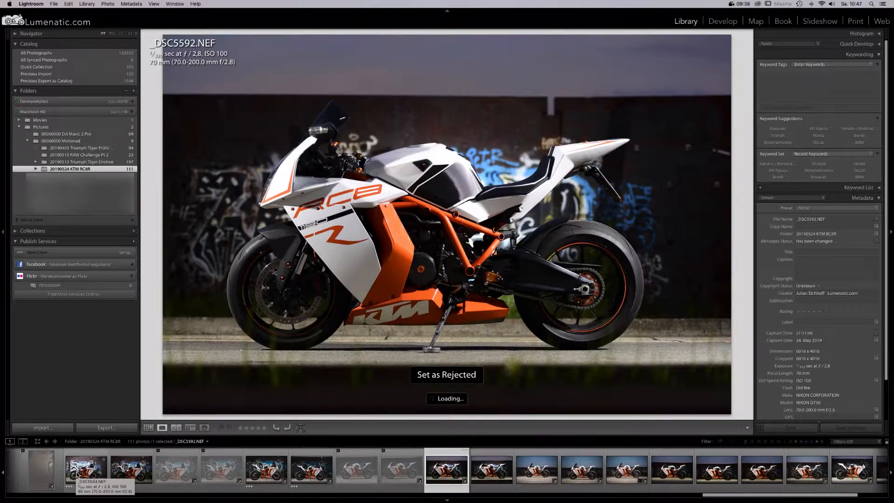
pyautogui.press('x')
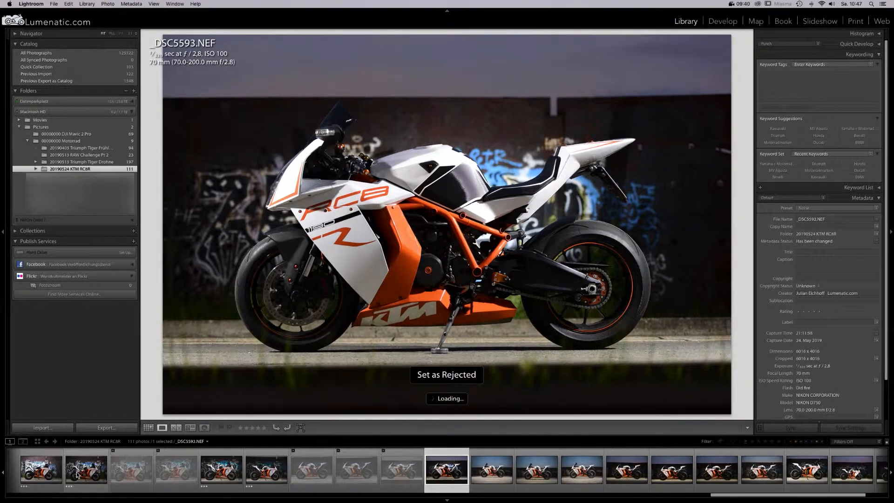
pyautogui.press('3')
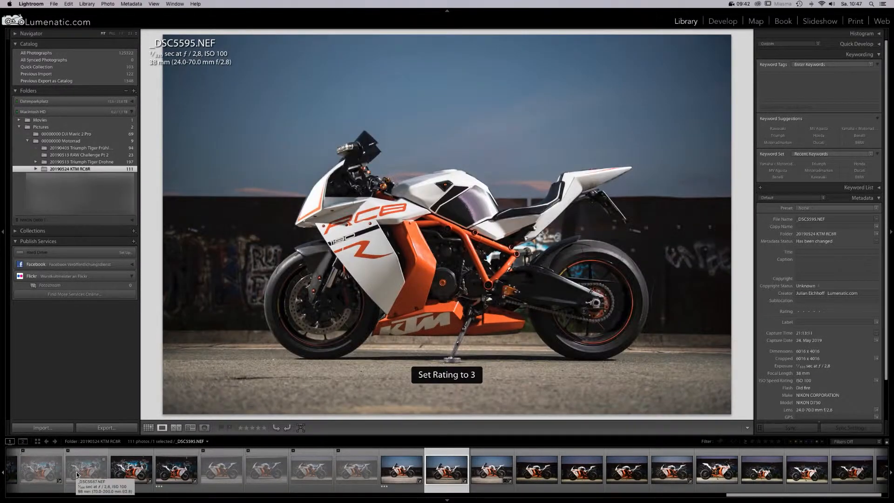
pyautogui.press('3')
pyautogui.press('x')
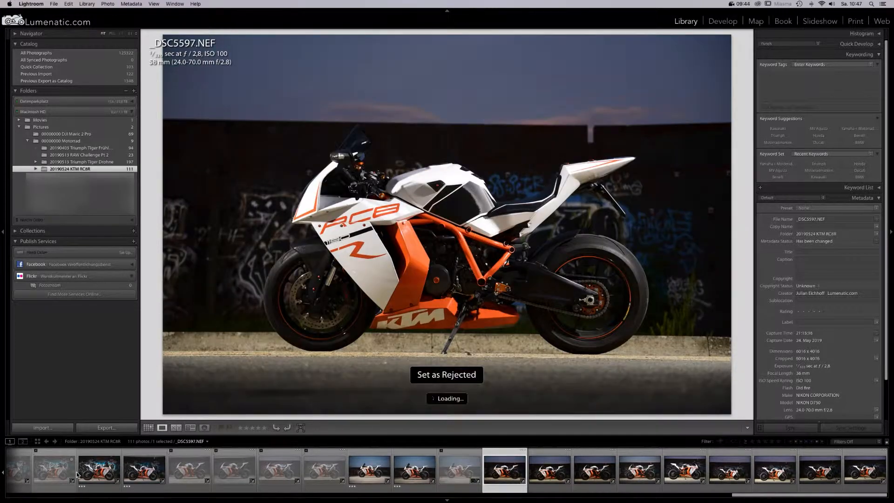
# Reject photos _DSC5597 through _DSC5599 and _DSC5601, and rate _DSC5600 three stars.
pyautogui.press('x')
pyautogui.press('x')
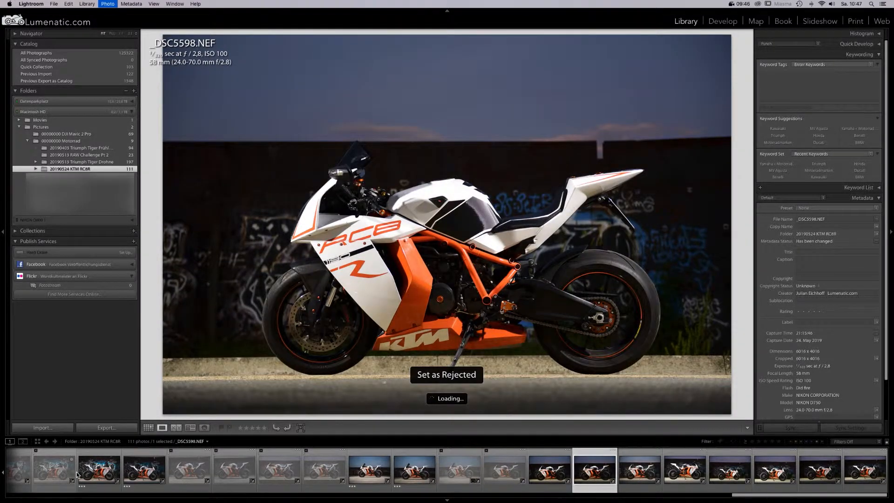
pyautogui.press('x')
pyautogui.press('3')
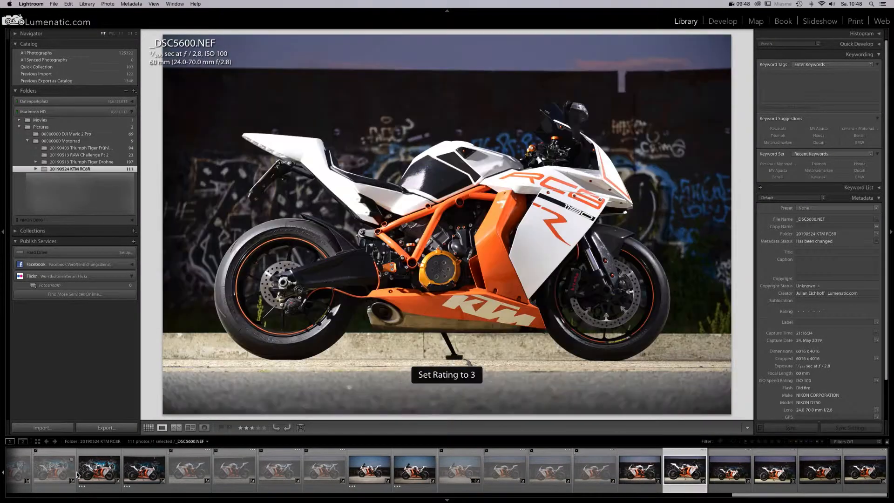
pyautogui.press('x')
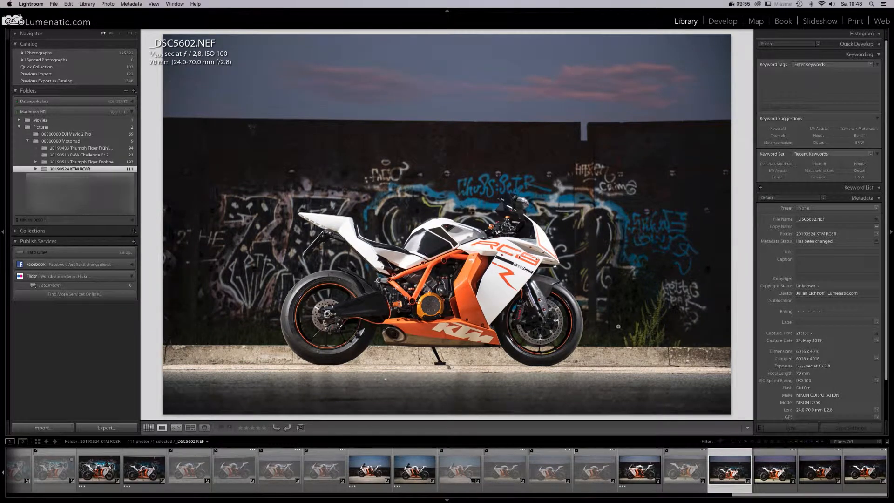
# Reject photos _DSC5602 through _DSC5604 and rate _DSC5605 three stars.
pyautogui.press('x')
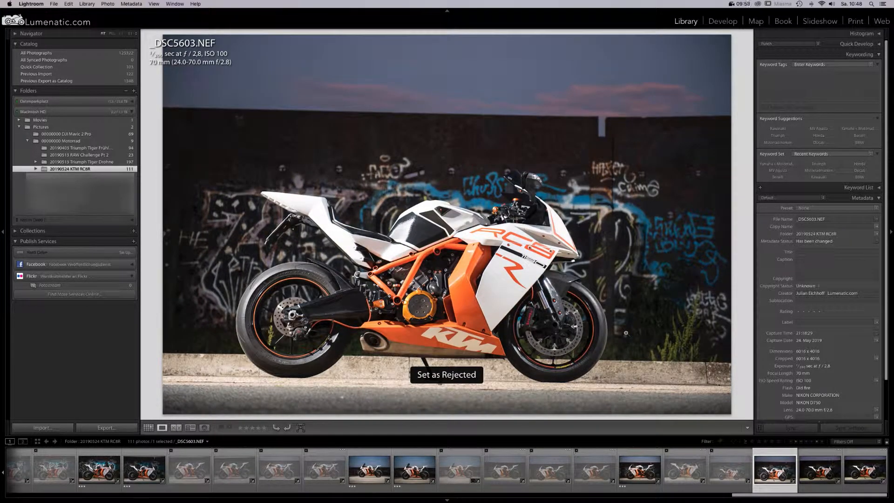
pyautogui.press('x')
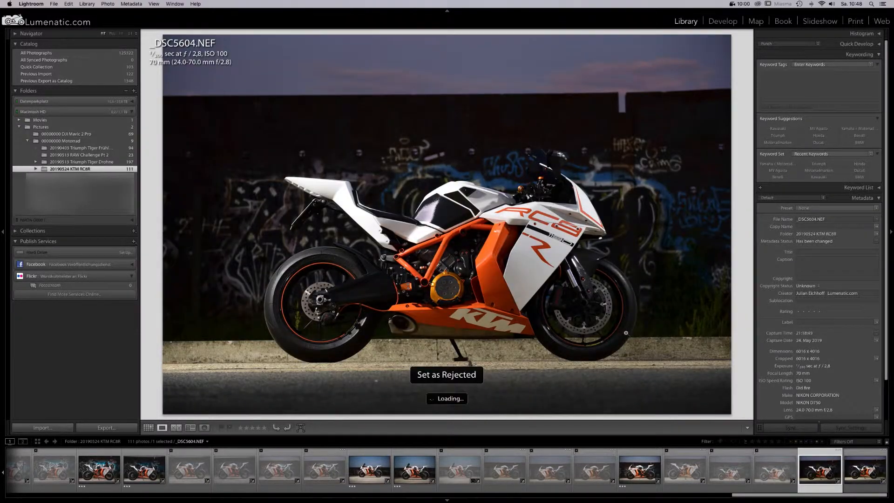
pyautogui.press('x')
pyautogui.press('3')
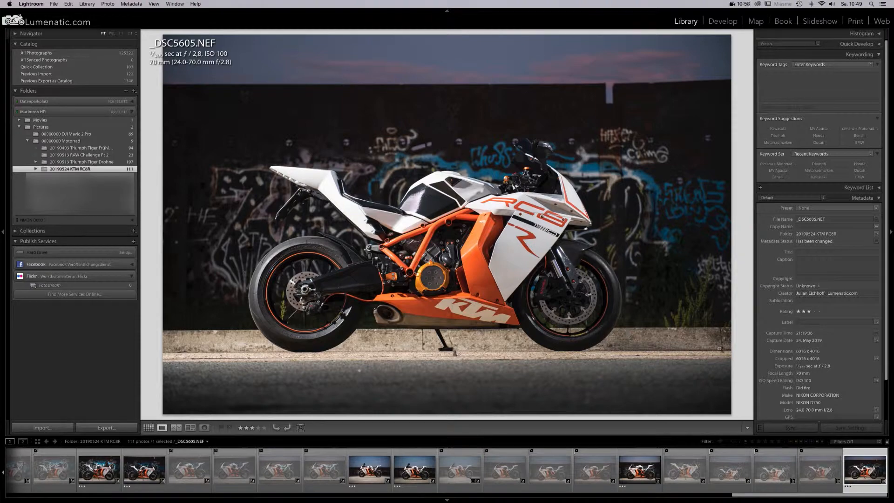
# Filter the folder to photos rated three stars or higher, show them in Grid view, and remove the video-only kind restriction.
pyautogui.moveTo(761, 495); pyautogui.dragTo(29, 499)
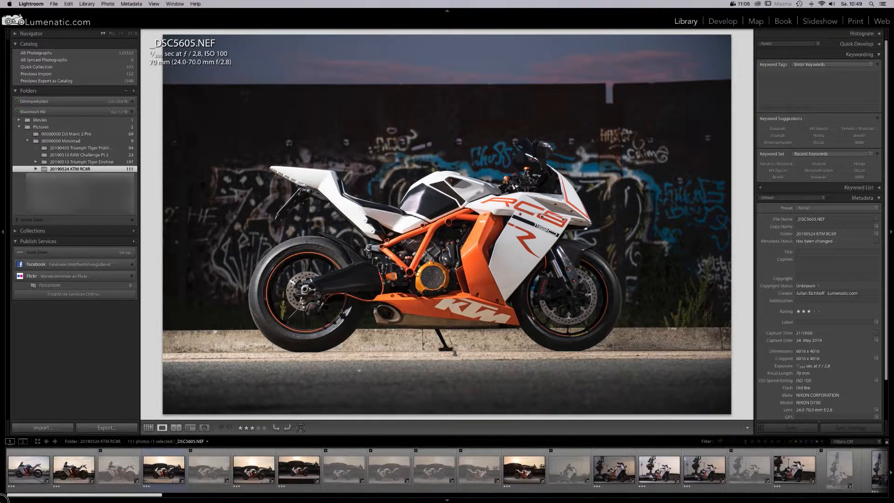
pyautogui.click(887, 442)
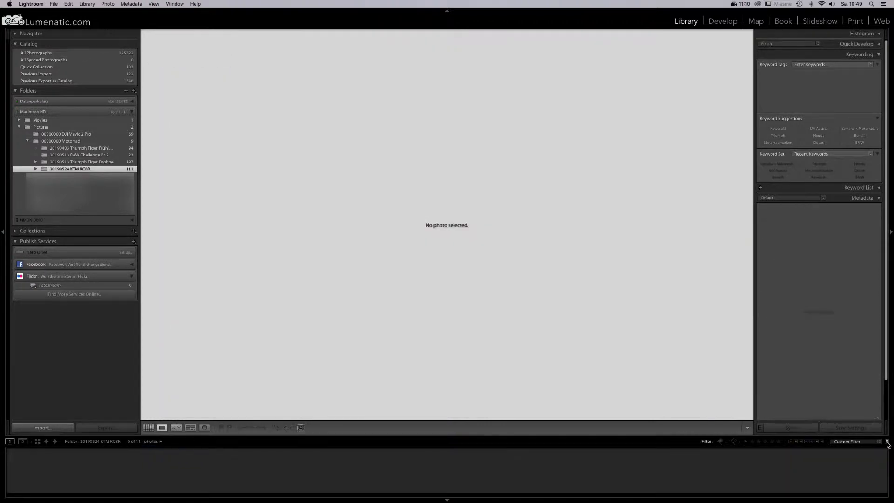
pyautogui.click(764, 441)
pyautogui.press('g')
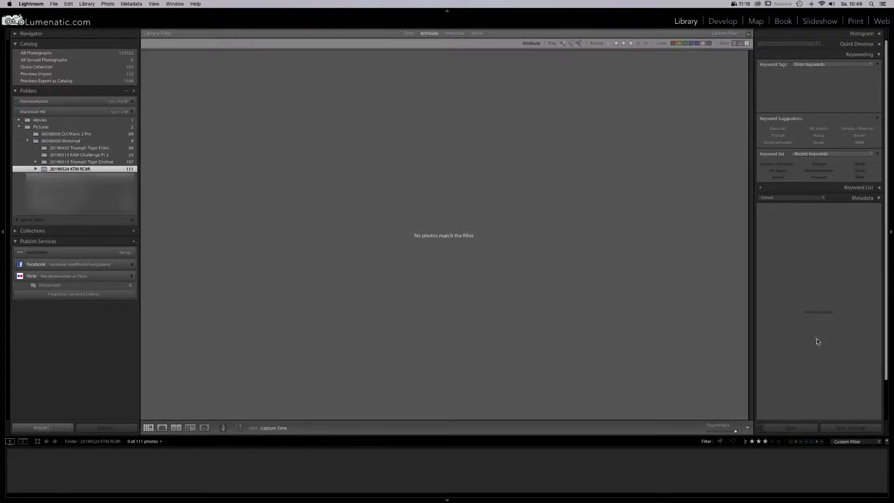
pyautogui.click(747, 44)
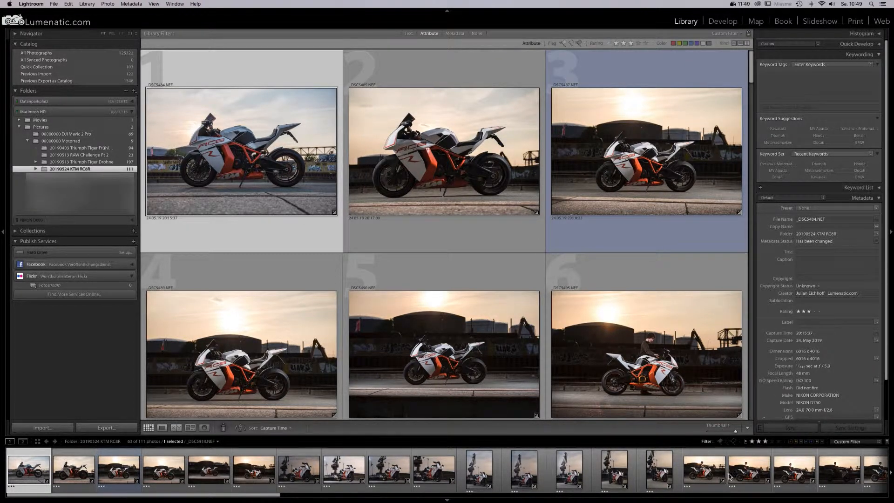
# Look through the filtered three-star photos in the filmstrip from the first to the last.
pyautogui.moveTo(250, 495); pyautogui.dragTo(100, 499)
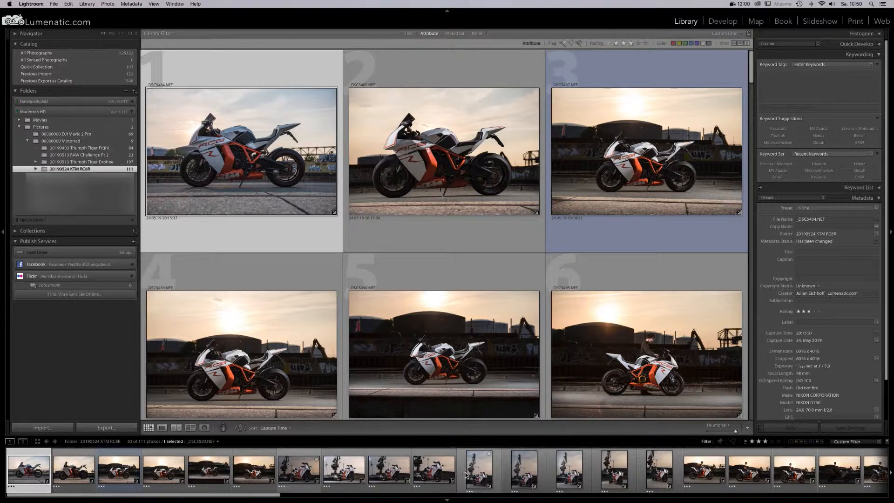
pyautogui.scroll(-15, 619, 470)
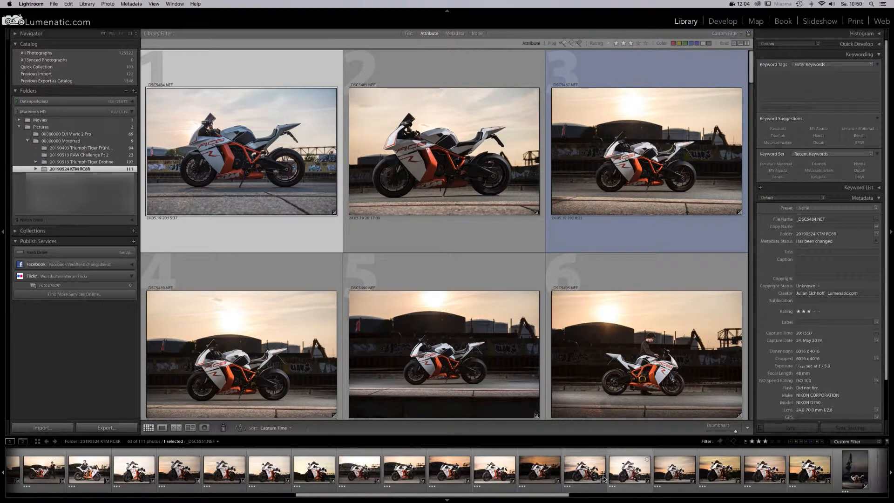
pyautogui.click(702, 495)
pyautogui.moveTo(702, 495); pyautogui.dragTo(860, 491)
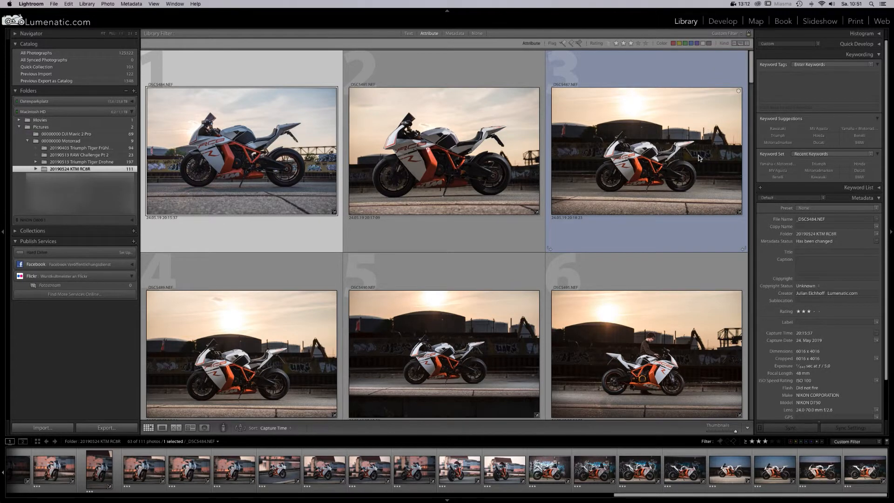
pyautogui.click(741, 4)
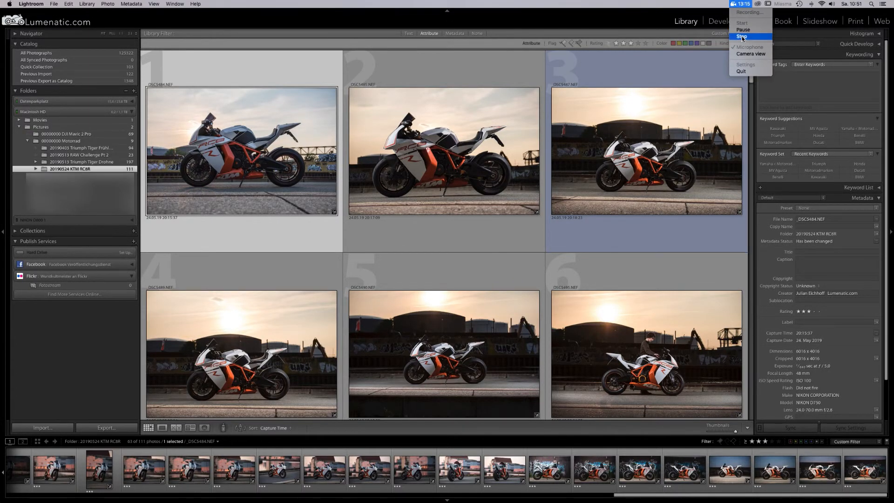